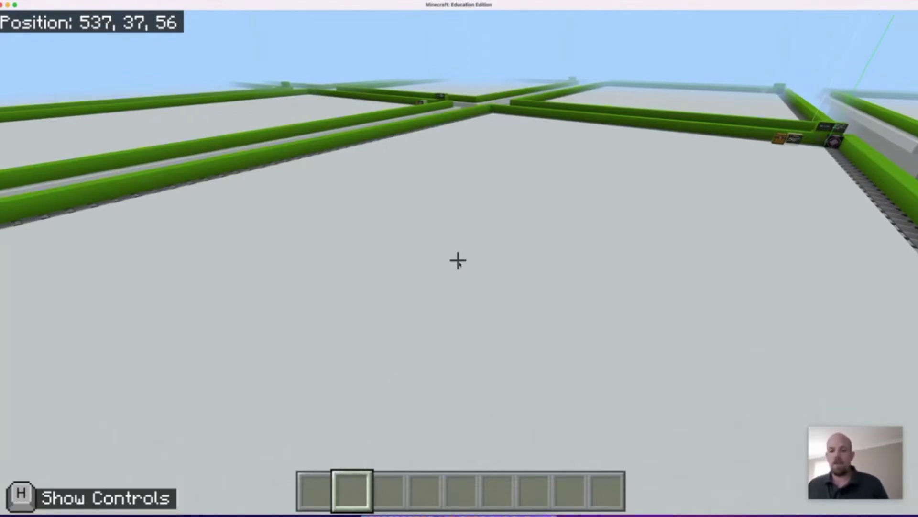
Fly down over the empty build plate to position 534, 32, 56
key(a)
key(space)
key(shift)
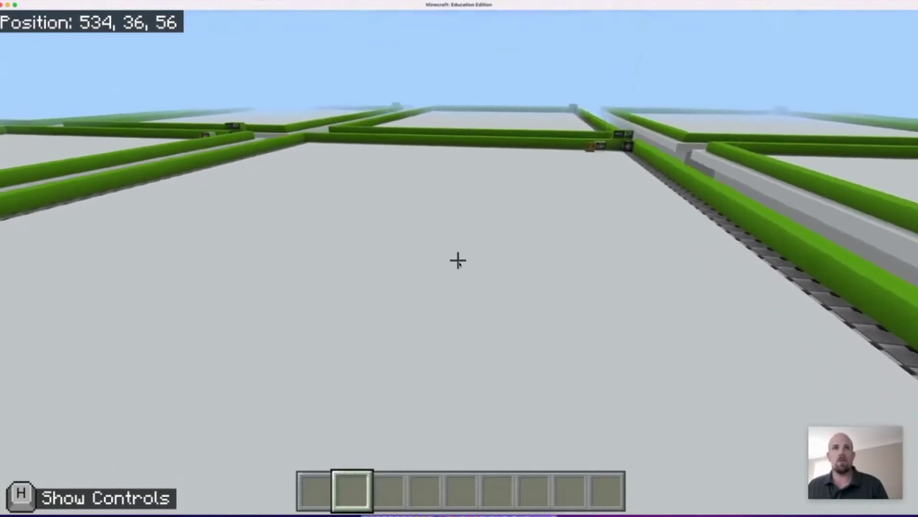
key(shift)
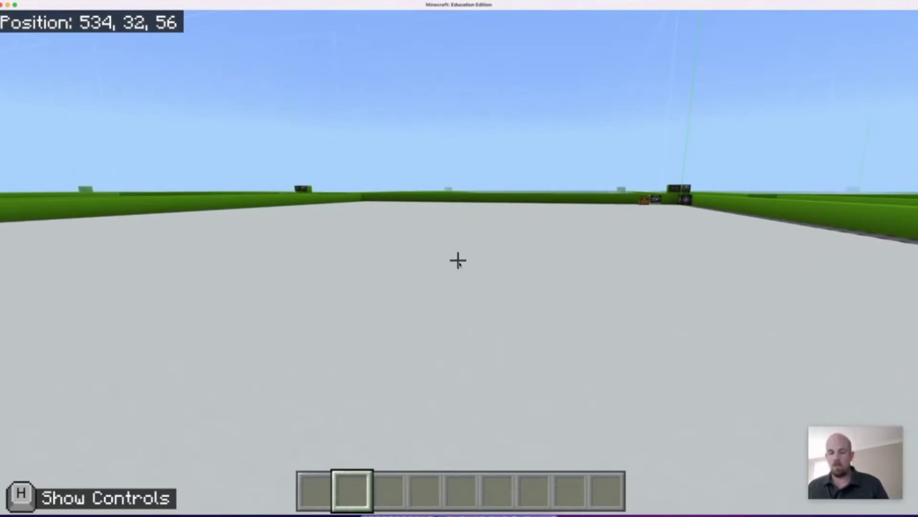
Search 'all' in the creative inventory and put a 64-stack of Allow blocks in hotbar slot 1
key(e)
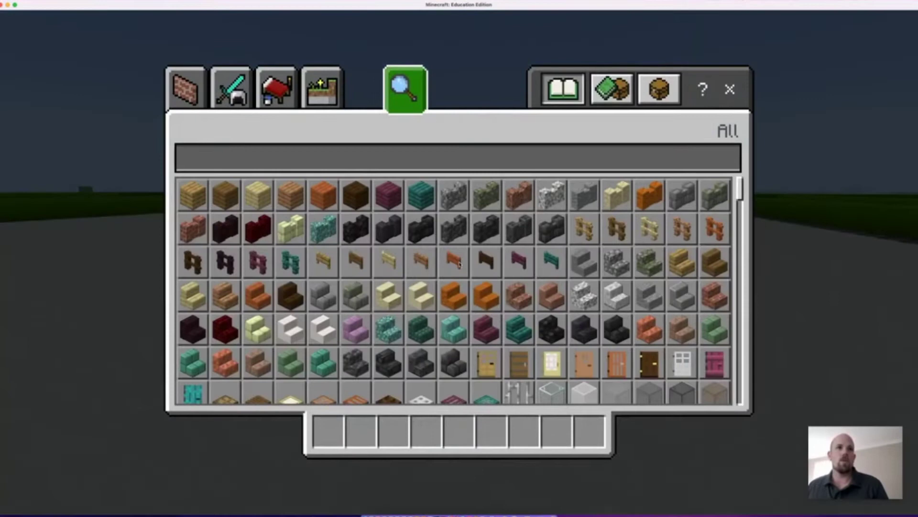
click(453, 159)
text(all)
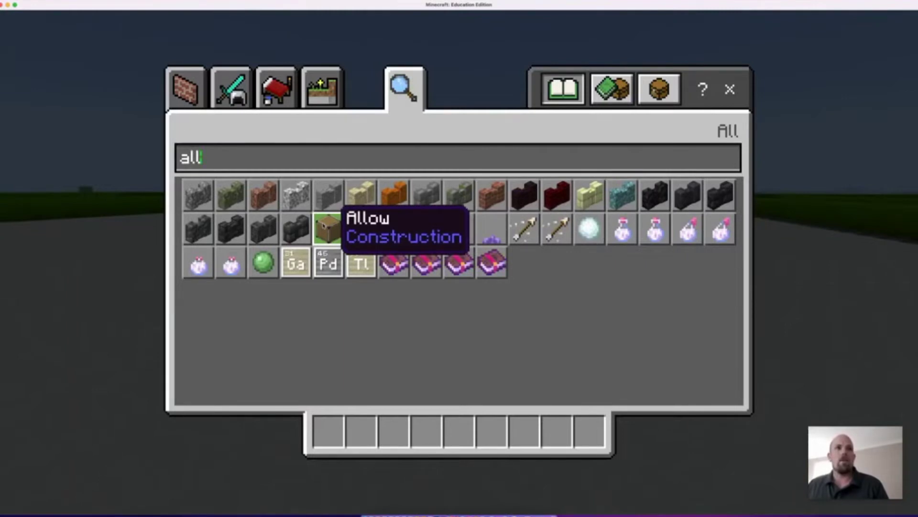
click(328, 229)
click(329, 432)
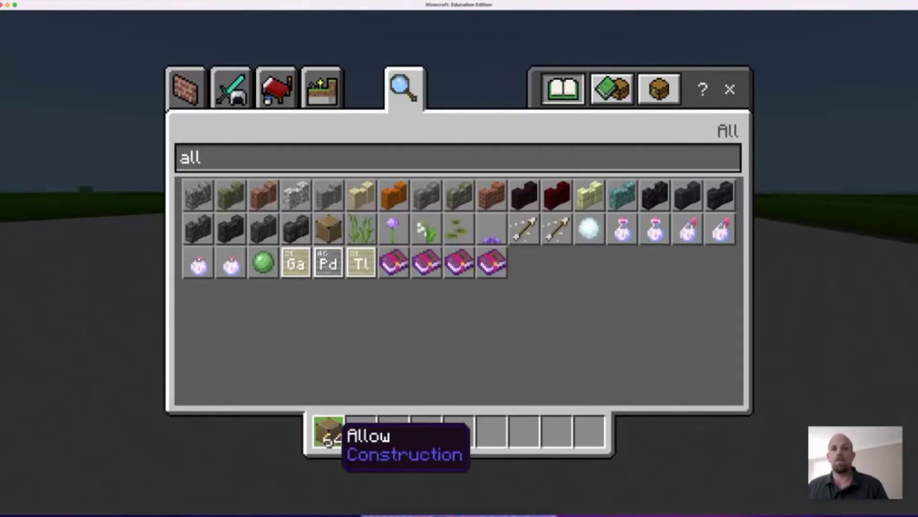
Search 'den' and put a 64-stack of Deny blocks in hotbar slot 2
click(349, 170)
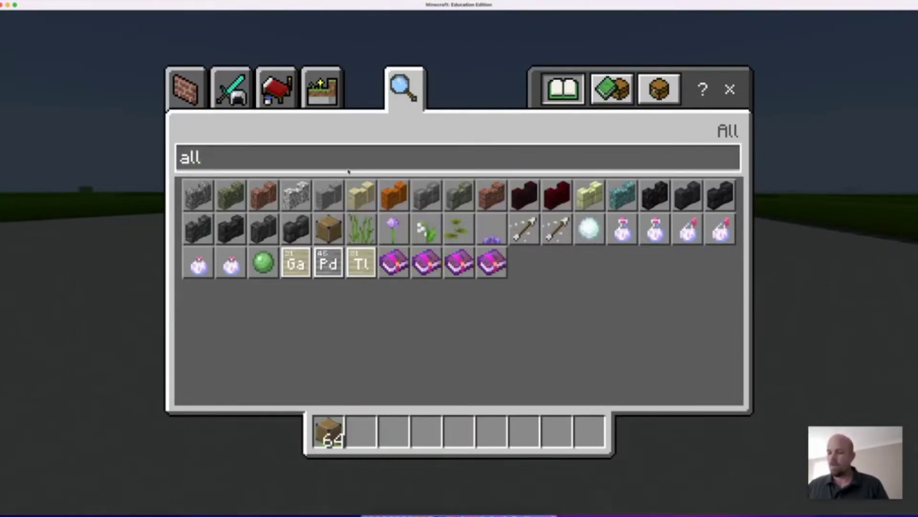
key(BackSpace)
key(BackSpace)
key(BackSpace)
text(den)
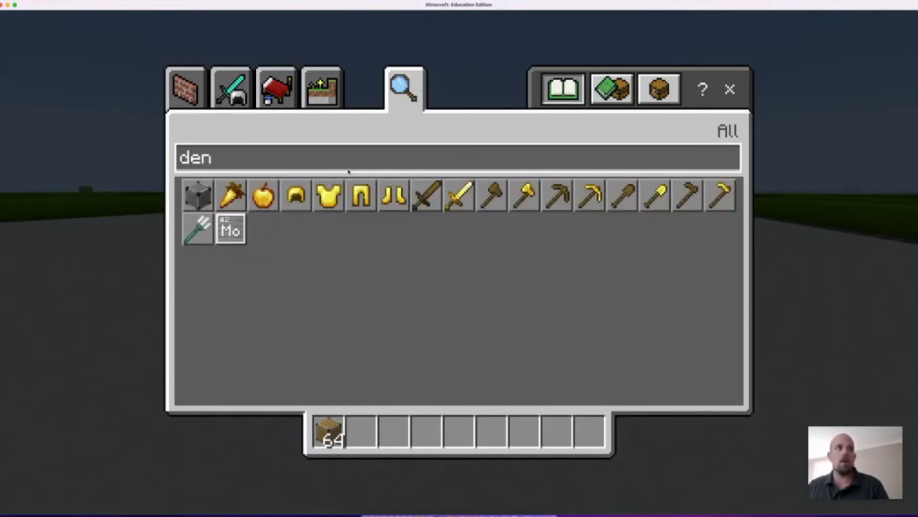
click(193, 196)
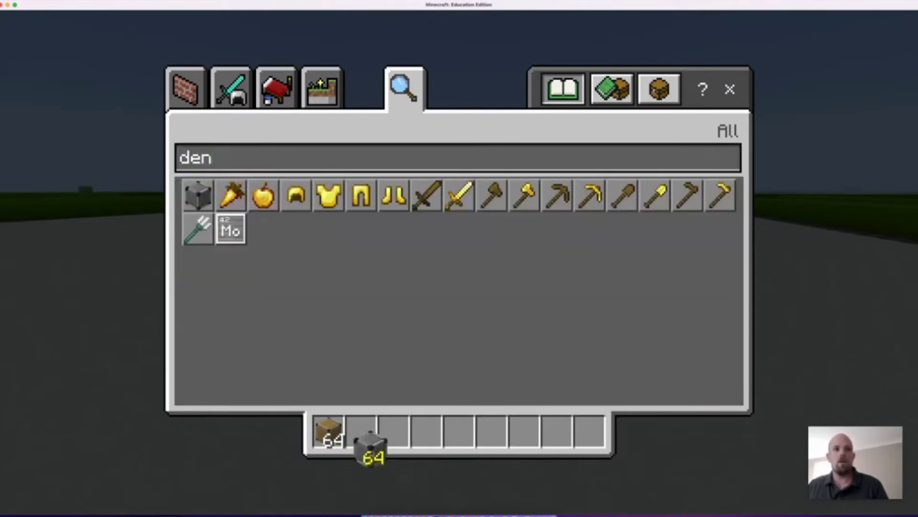
click(363, 436)
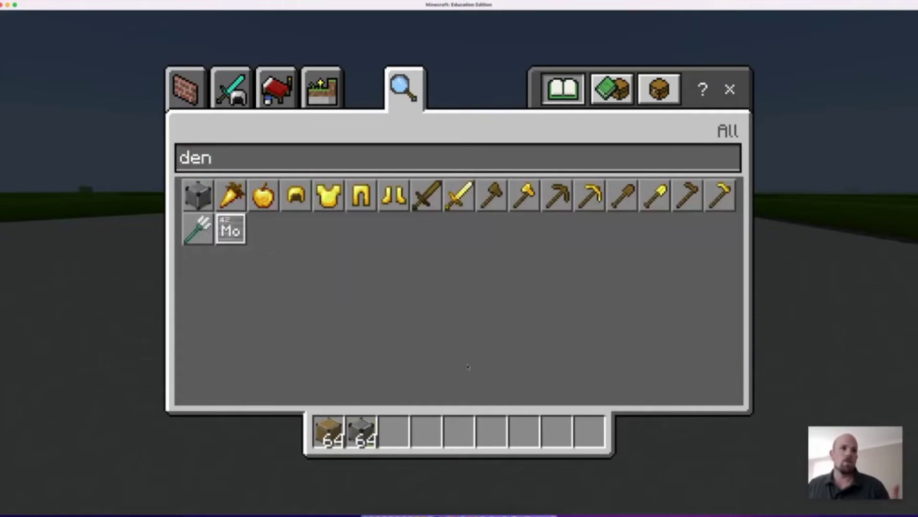
Run /give @s allow to get one extra Allow block, then hold the Allow blocks
click(729, 89)
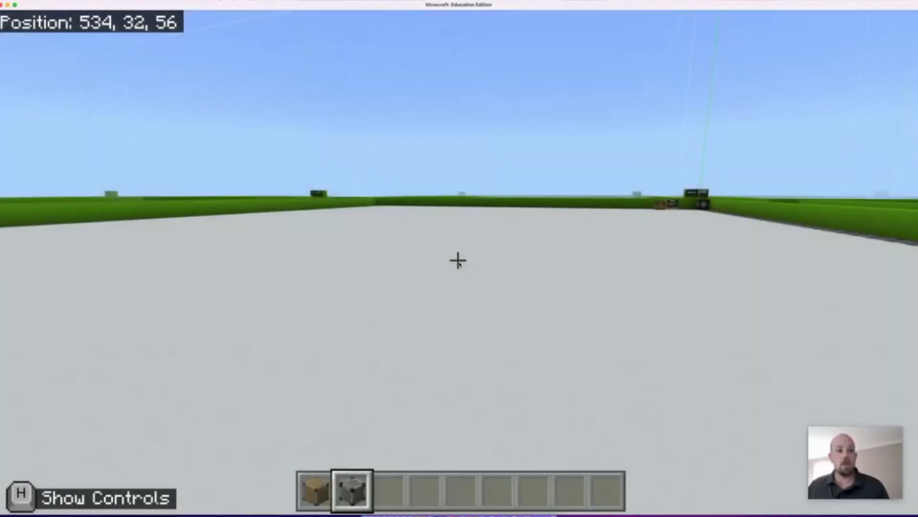
key(t)
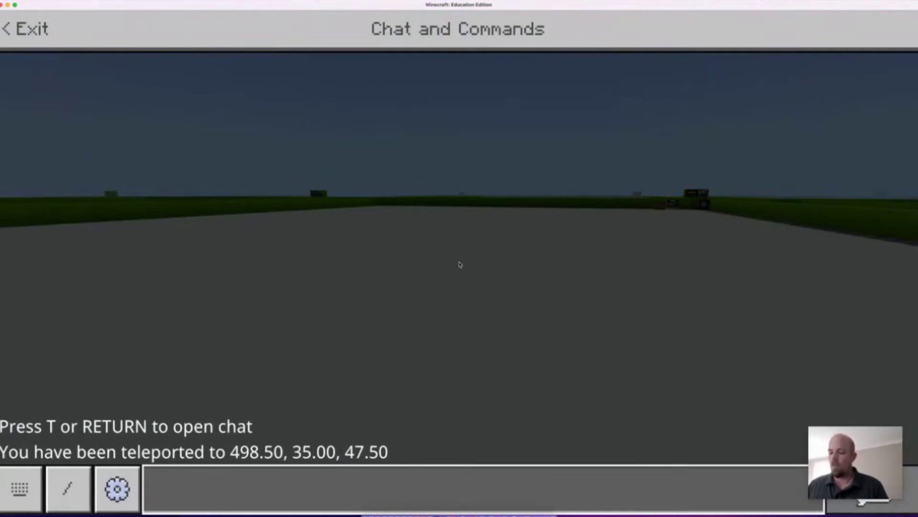
text(/givw)
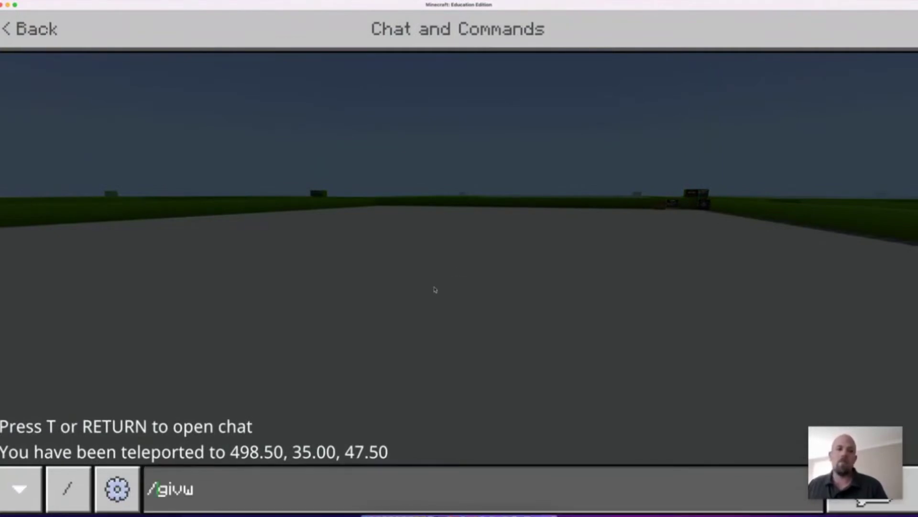
key(BackSpace)
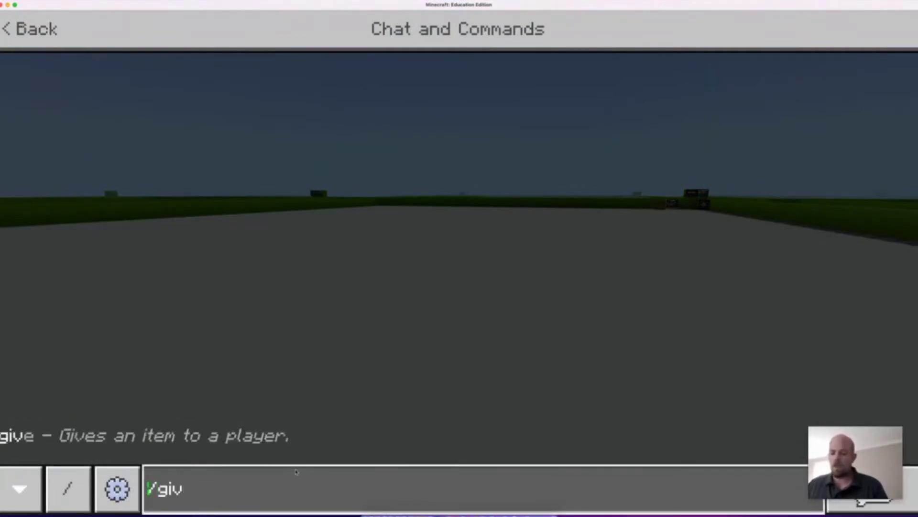
text(e @)
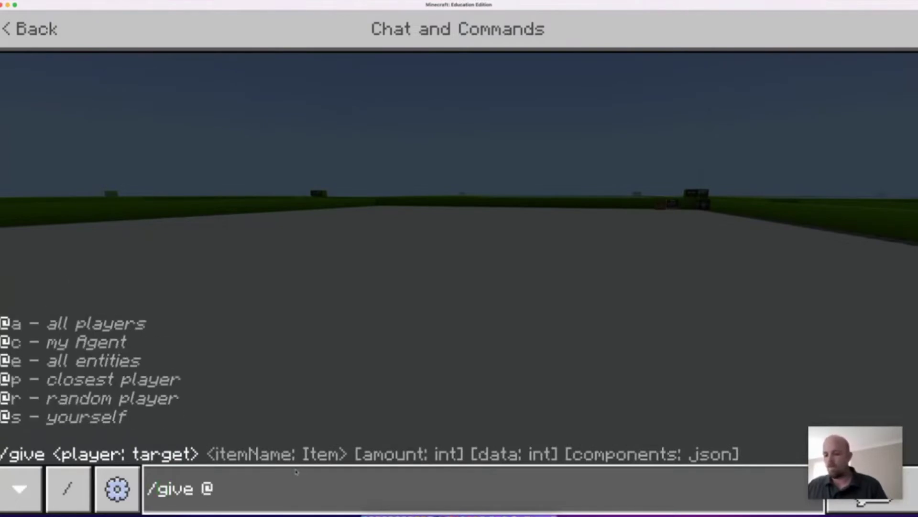
text(s all)
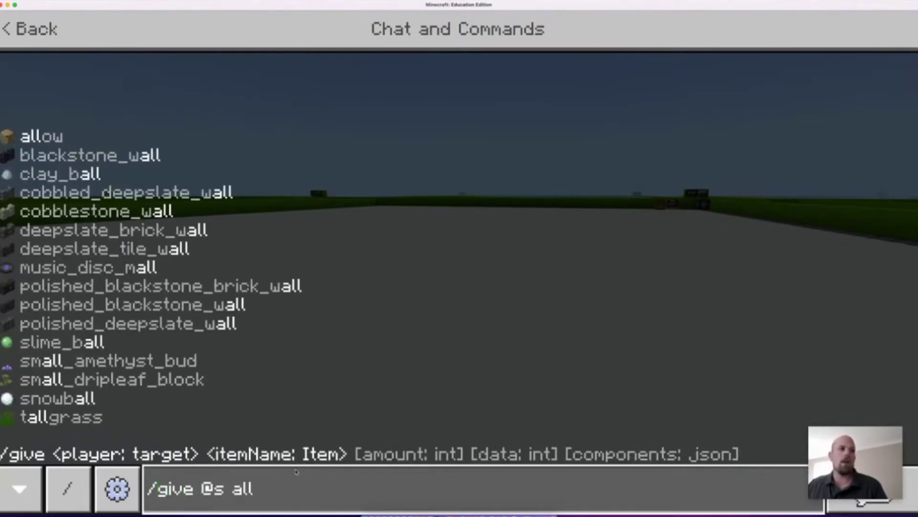
text(ow)
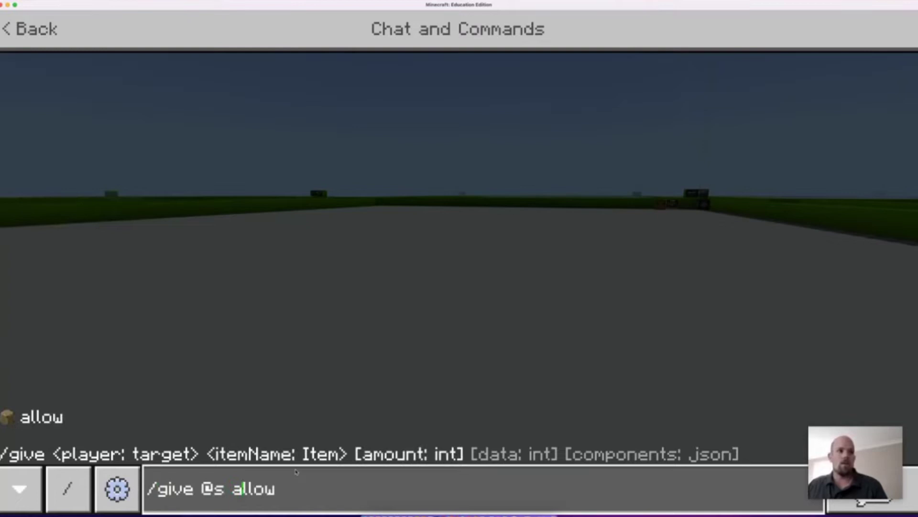
key(Return)
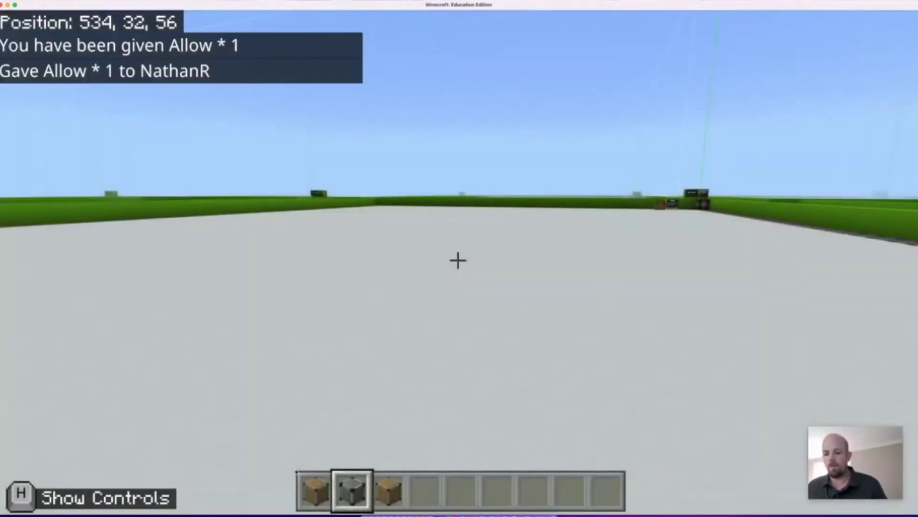
key(1)
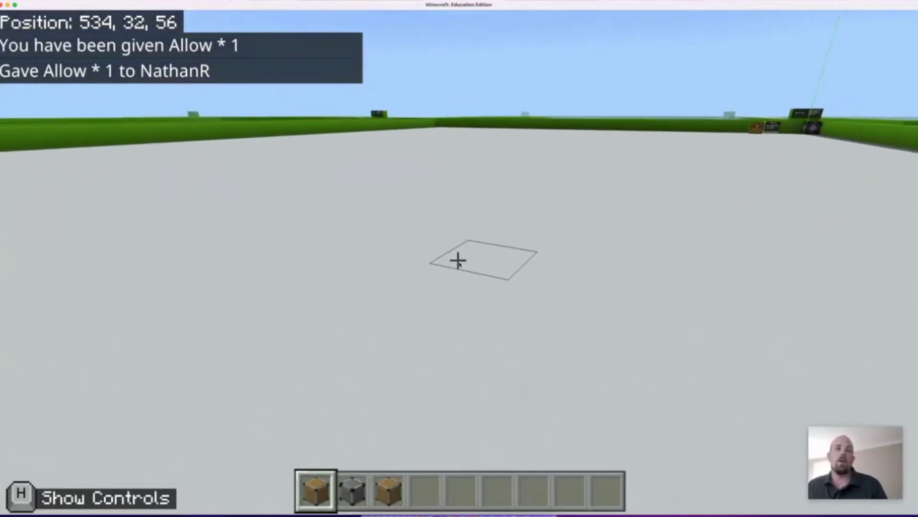
scroll(458, 261, up, 1)
scroll(458, 261, down, 2)
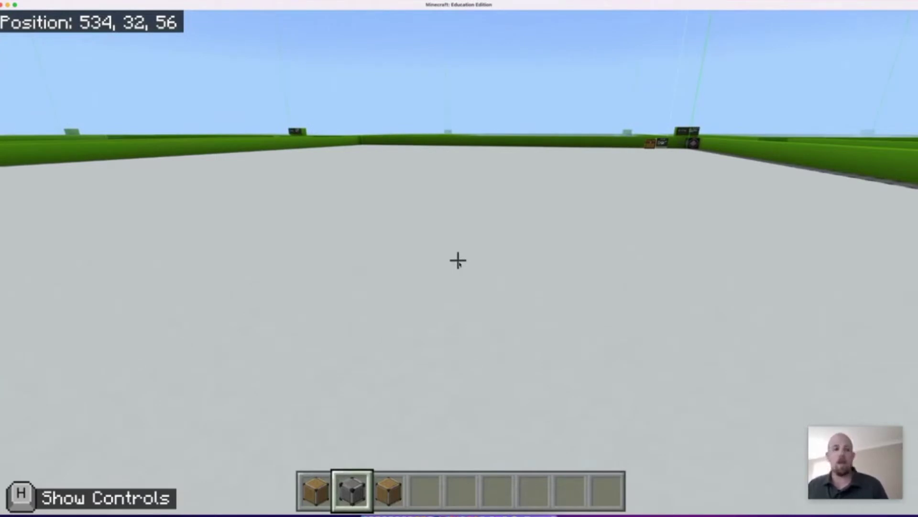
Run /wb in chat so World Builder status becomes true
key(t)
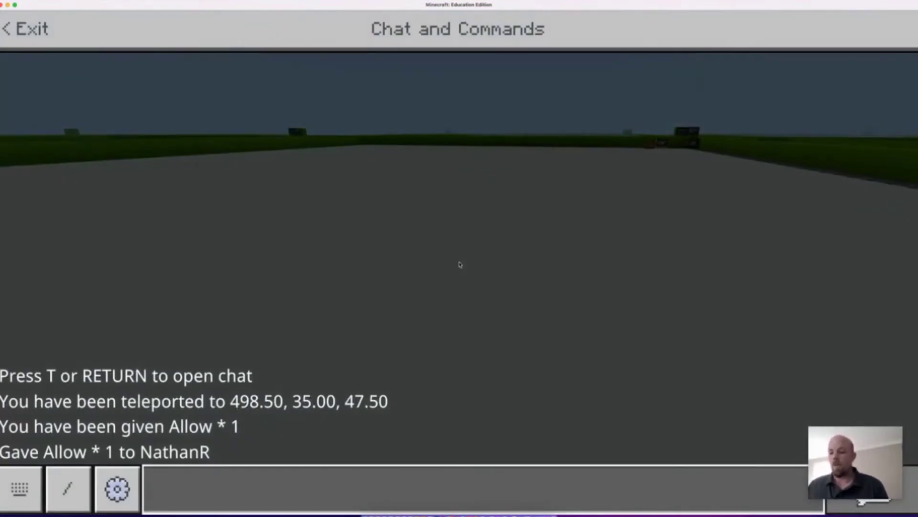
text(/)
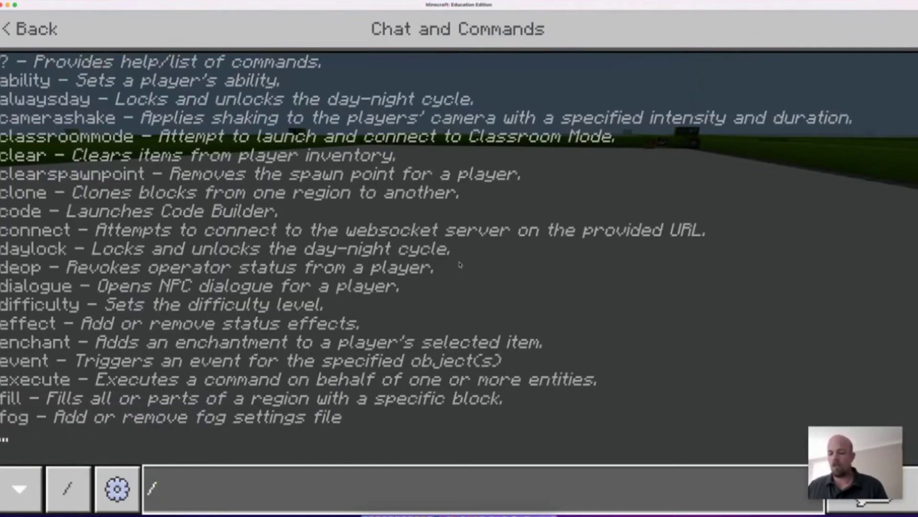
text(wb)
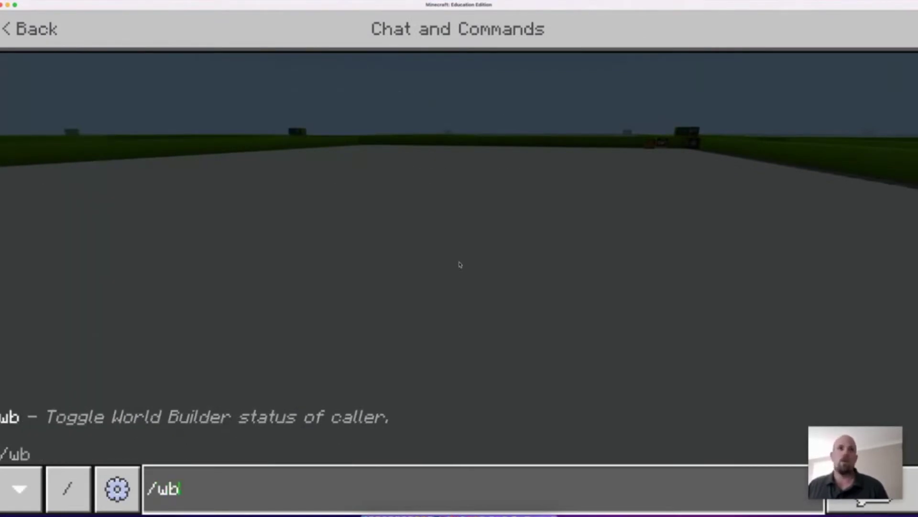
key(Return)
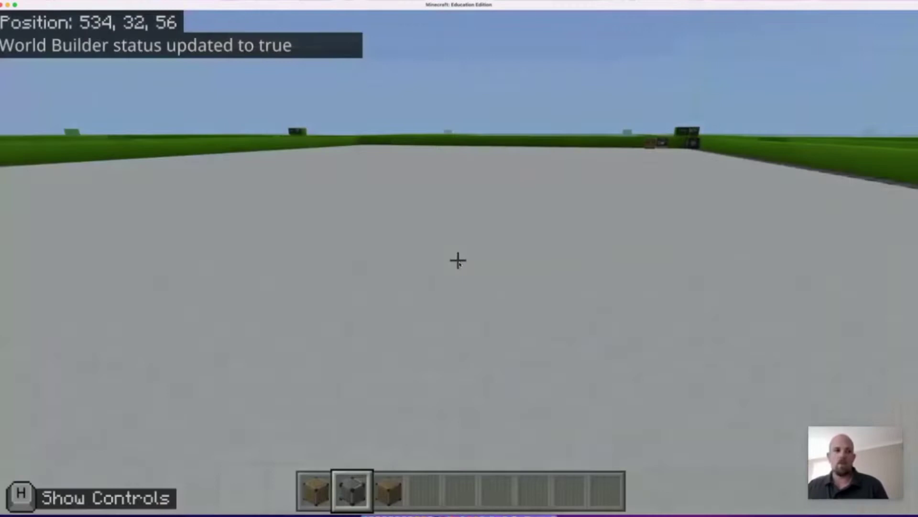
Place a row of three Allow blocks on the build plate
key(1)
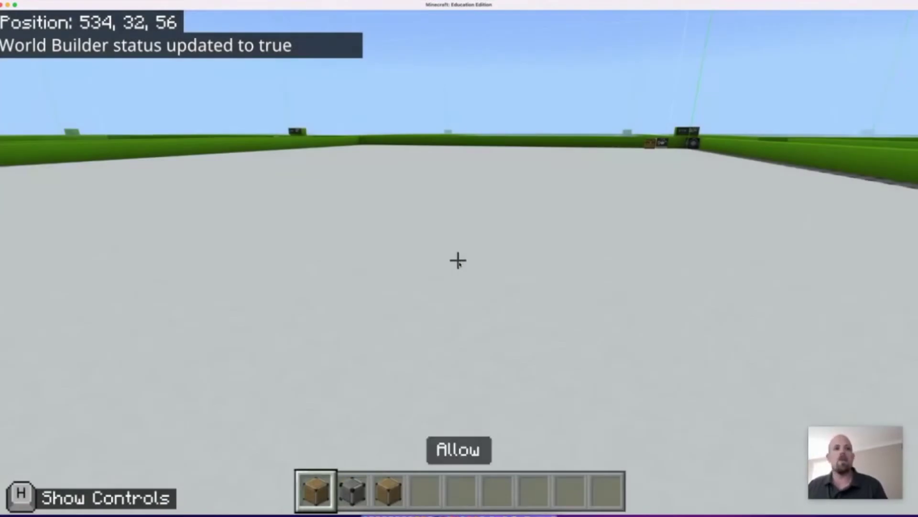
right_click(458, 261)
right_click(458, 261)
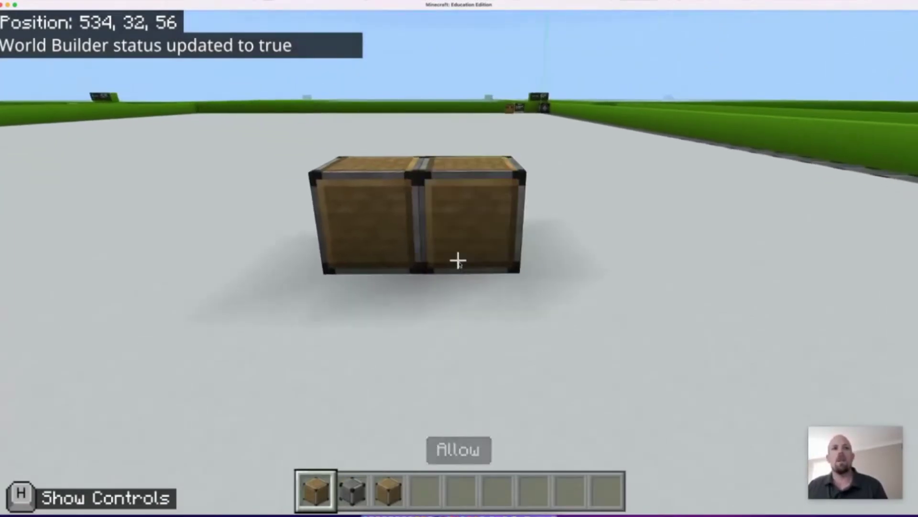
right_click(458, 261)
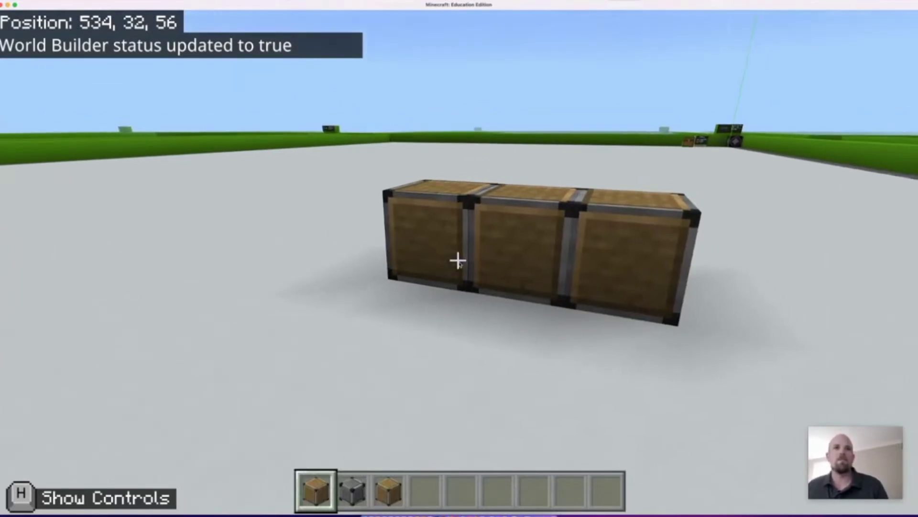
Switch to Deny blocks and place a parallel row of three beside the Allow row
scroll(458, 261, up, 1)
scroll(458, 261, down, 1)
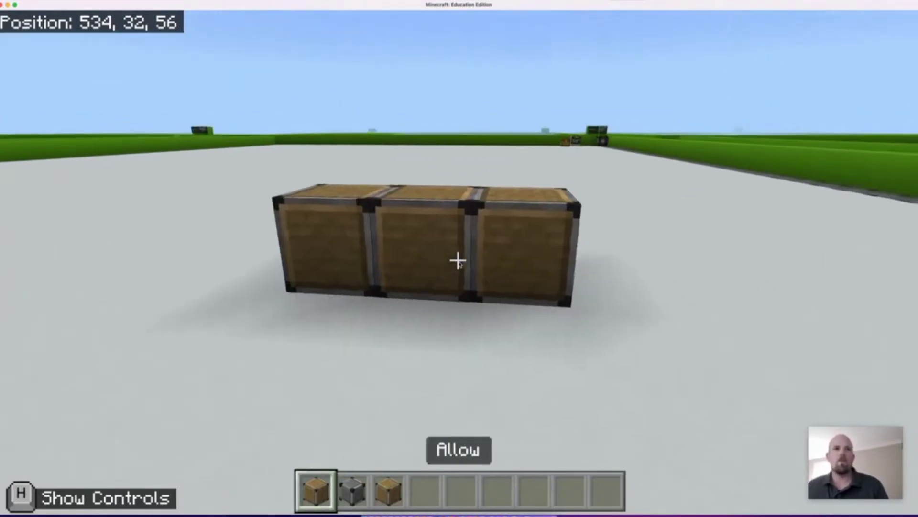
scroll(457, 261, down, 1)
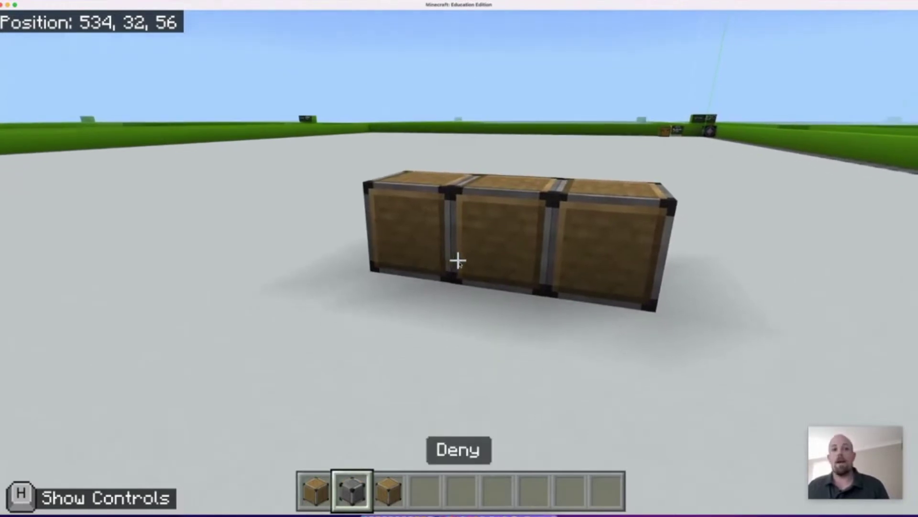
right_click(458, 261)
right_click(458, 261)
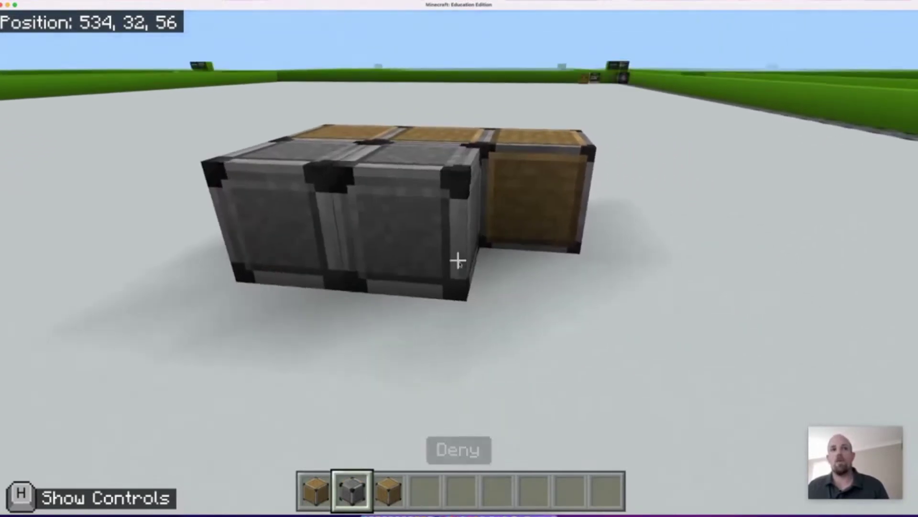
right_click(457, 261)
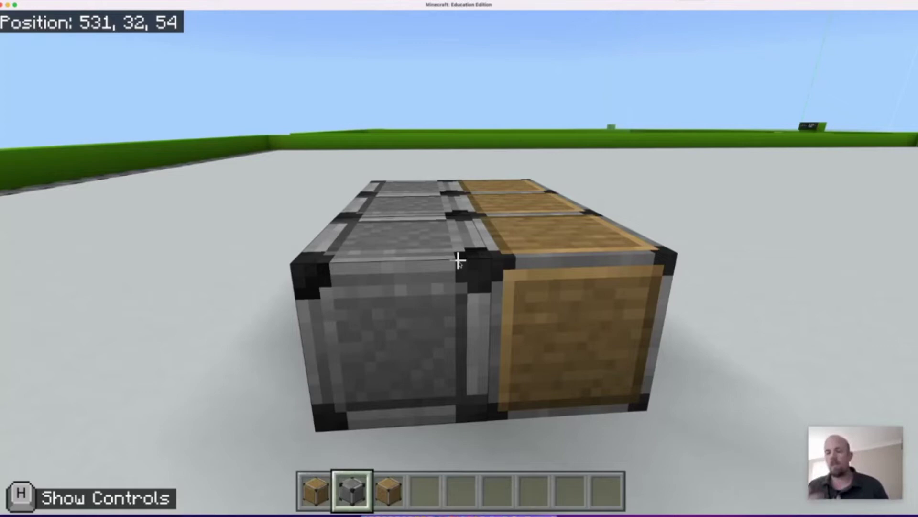
Run /wb again to switch World Builder off
key(t)
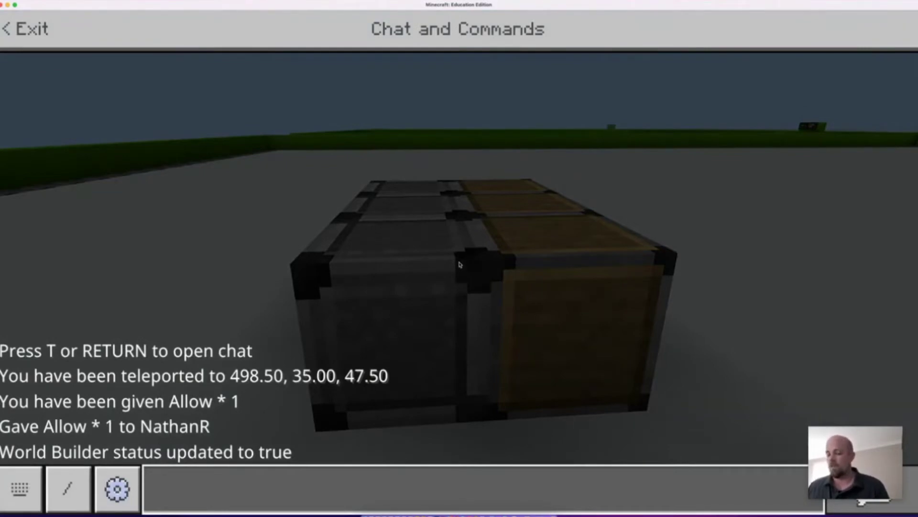
text(/)
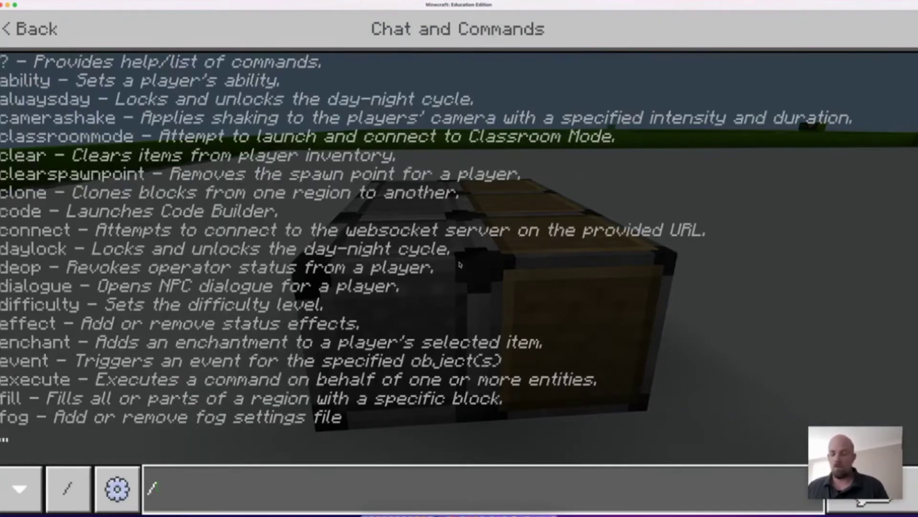
text(wb)
key(Return)
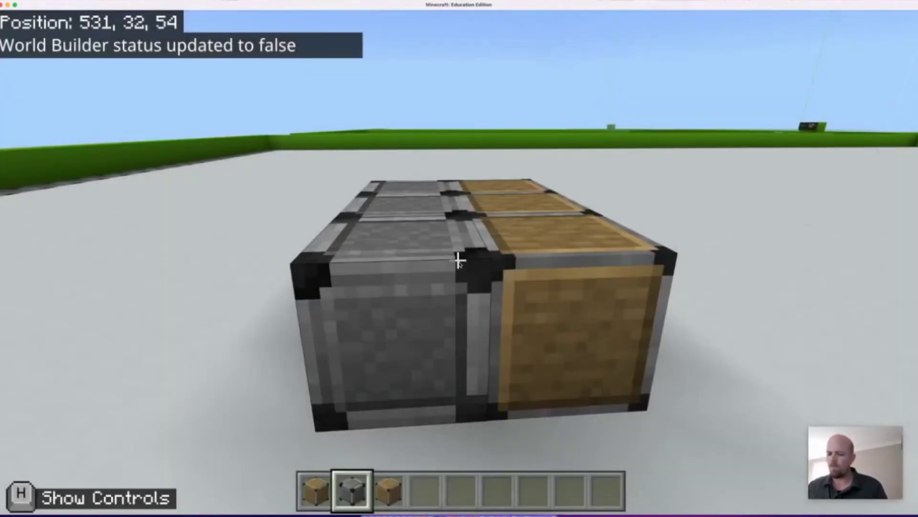
Clear the inventory search and put a stack of Oak Wood Planks in hotbar slot 4
key(e)
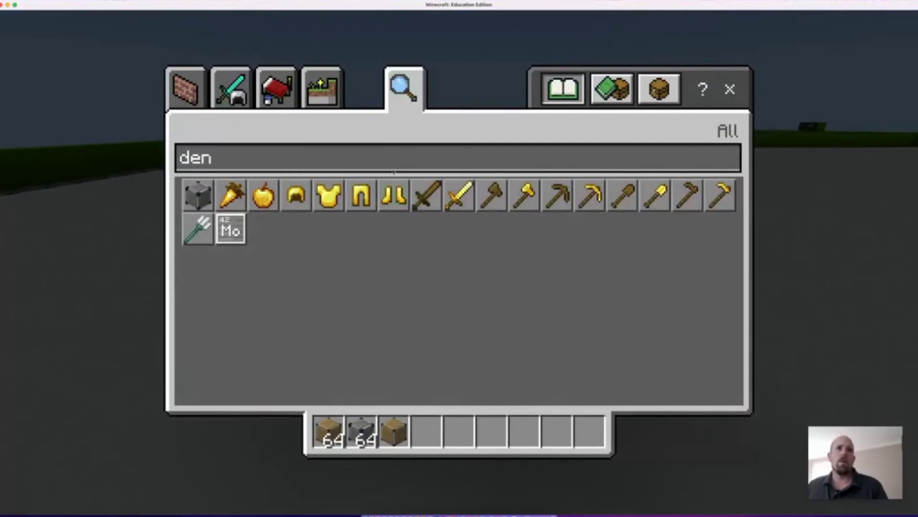
click(391, 164)
key(BackSpace)
key(BackSpace)
key(BackSpace)
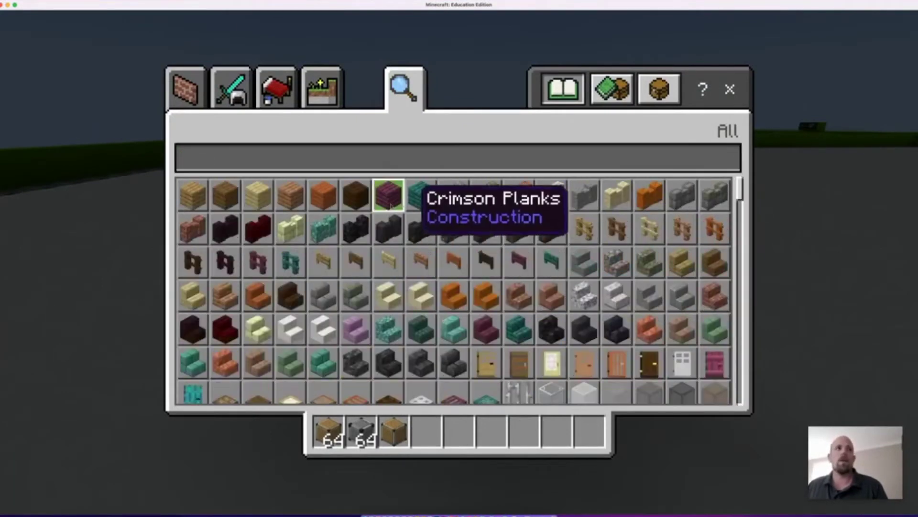
click(193, 195)
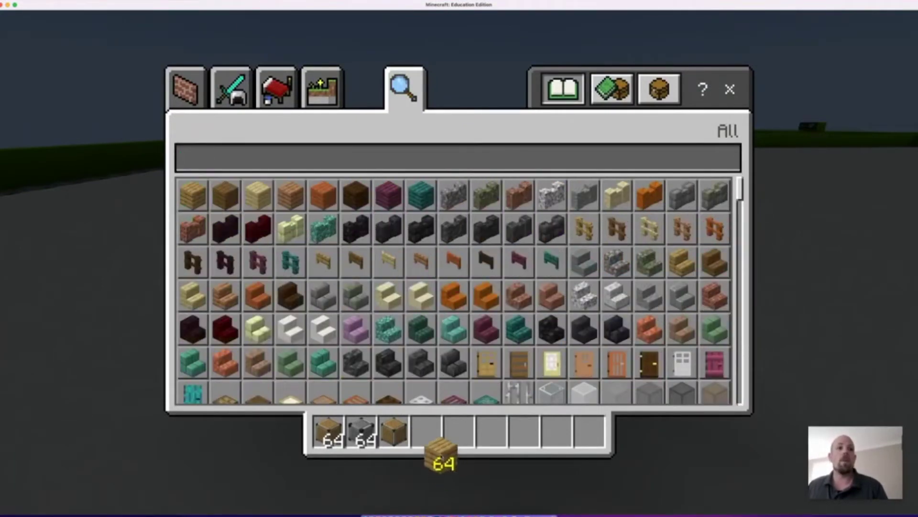
click(427, 431)
Hold Oak Wood Planks, place the first plank on the base, and remove a stray block on the stone
click(730, 89)
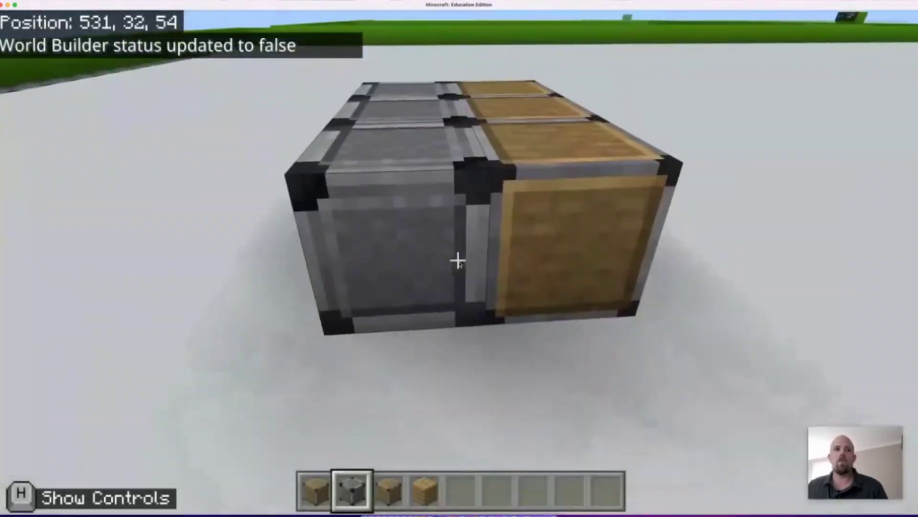
scroll(458, 261, up, 2)
scroll(458, 260, down, 3)
scroll(458, 261, down, 1)
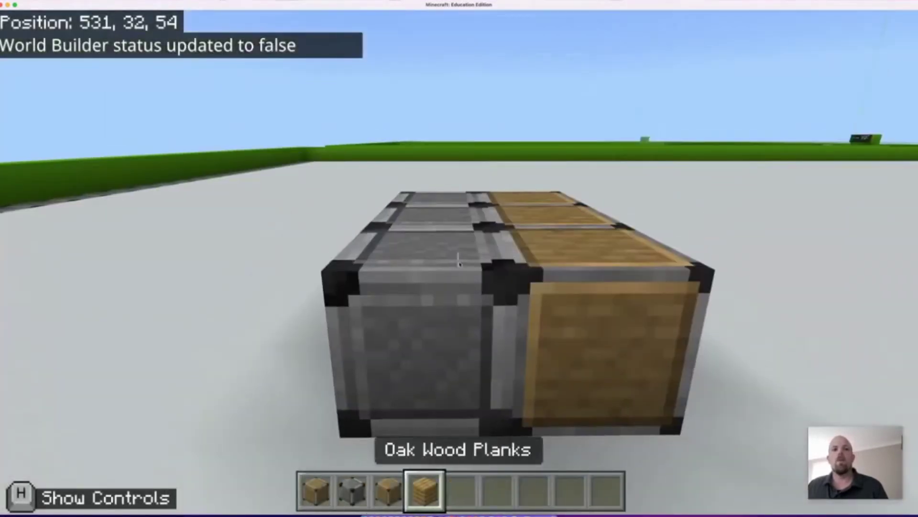
key(d)
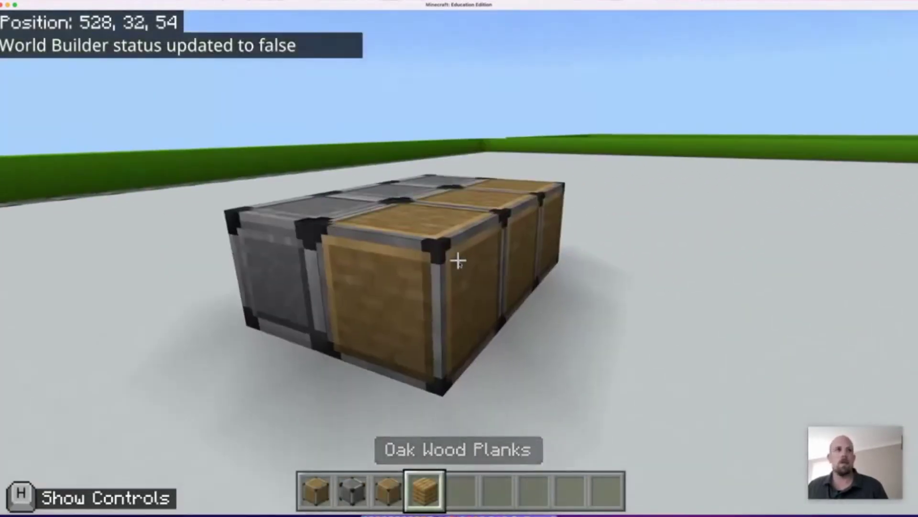
right_click(459, 261)
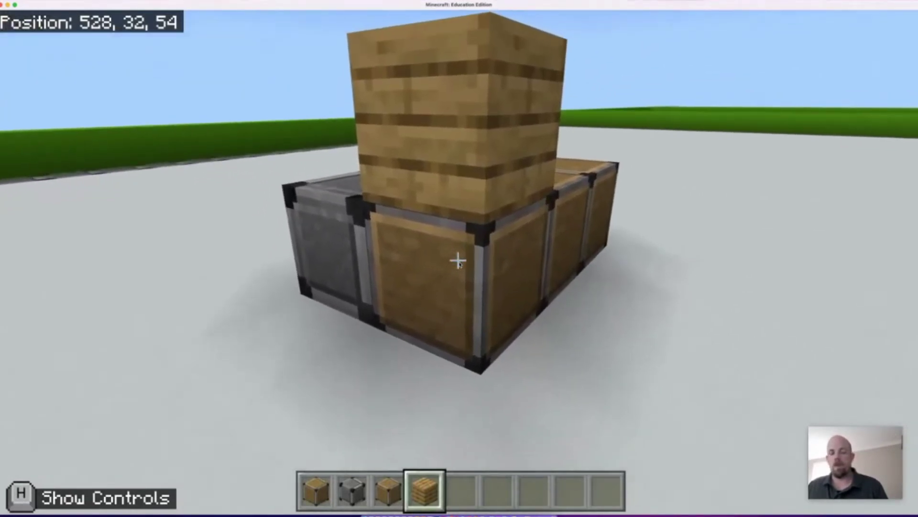
key(w)
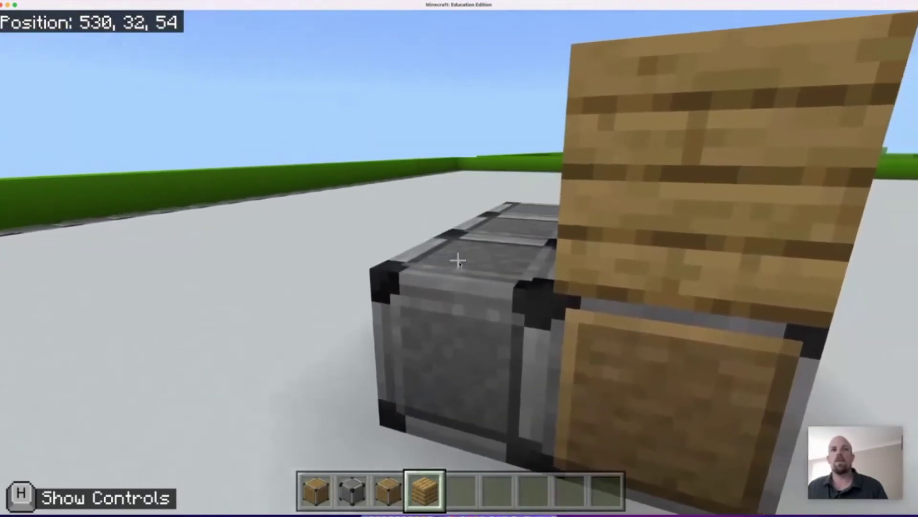
right_click(458, 261)
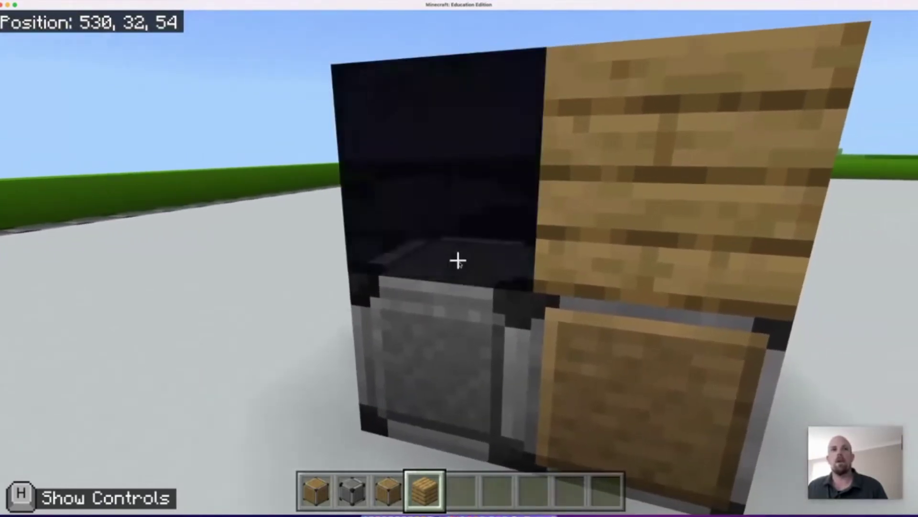
right_click(458, 261)
right_click(458, 261)
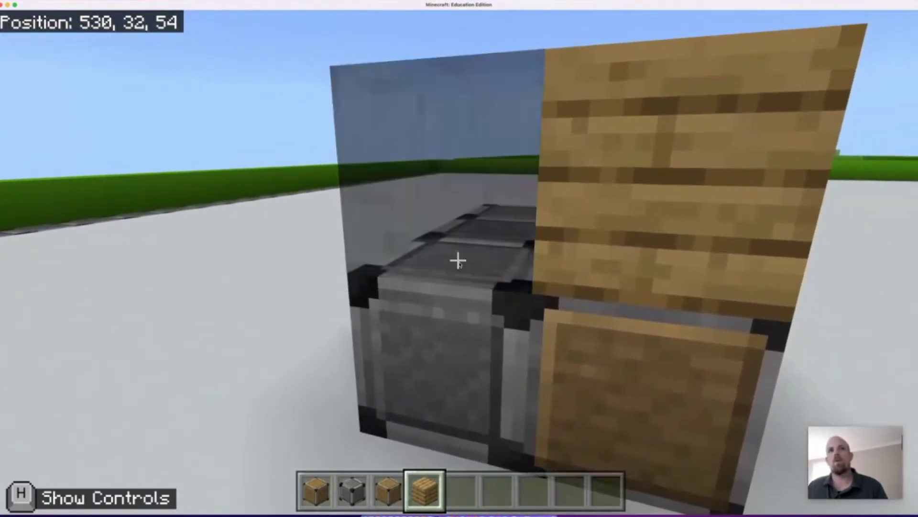
click(458, 261)
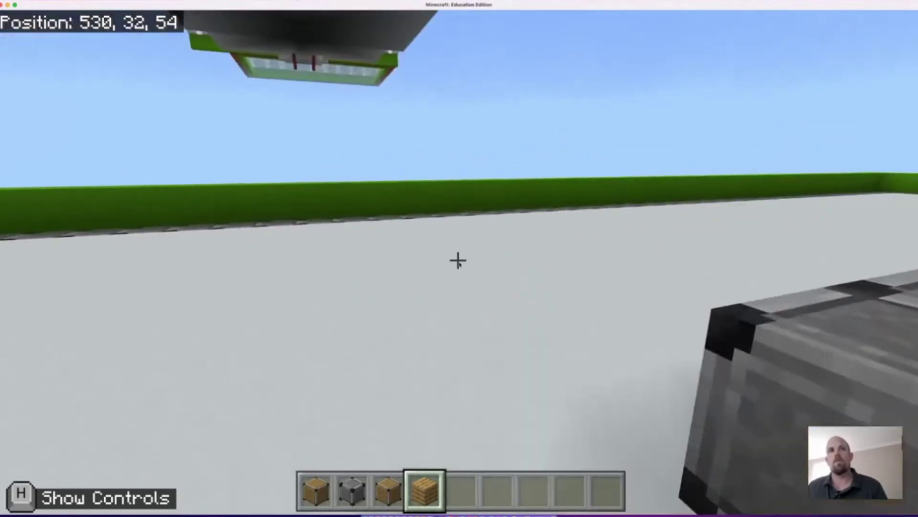
Climb onto the base and place the second and third planks to complete the row
key(w)
key(w)
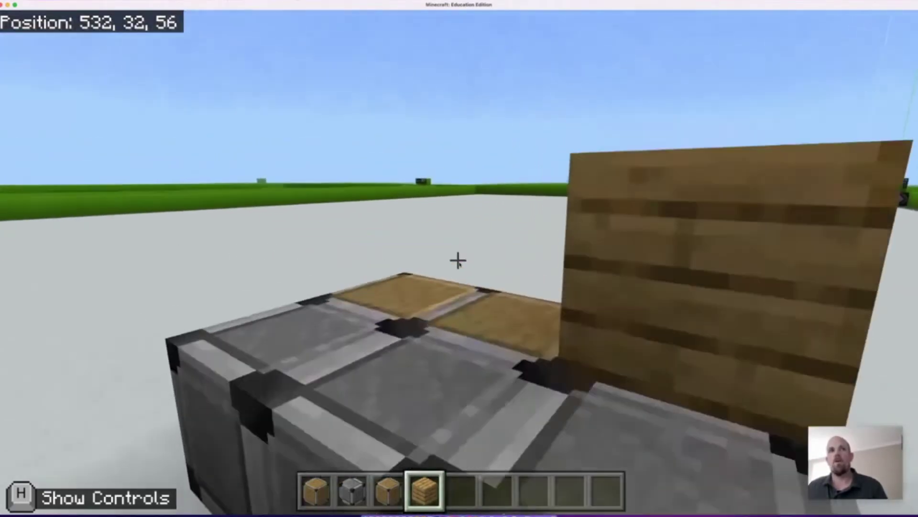
key(space)
right_click(458, 261)
right_click(458, 260)
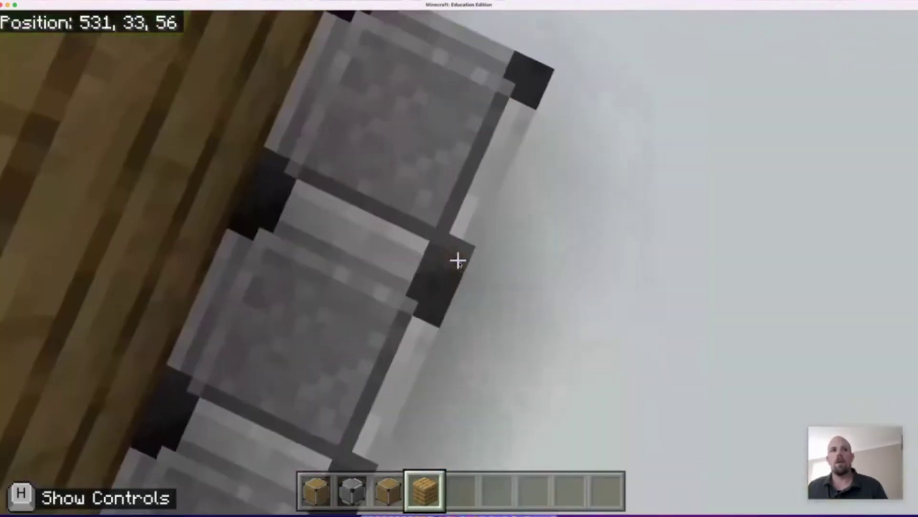
key(s)
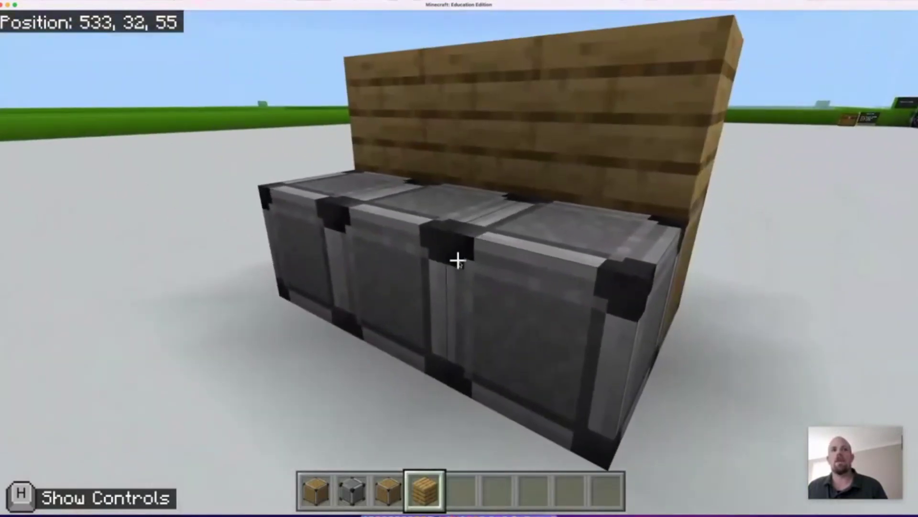
key(s)
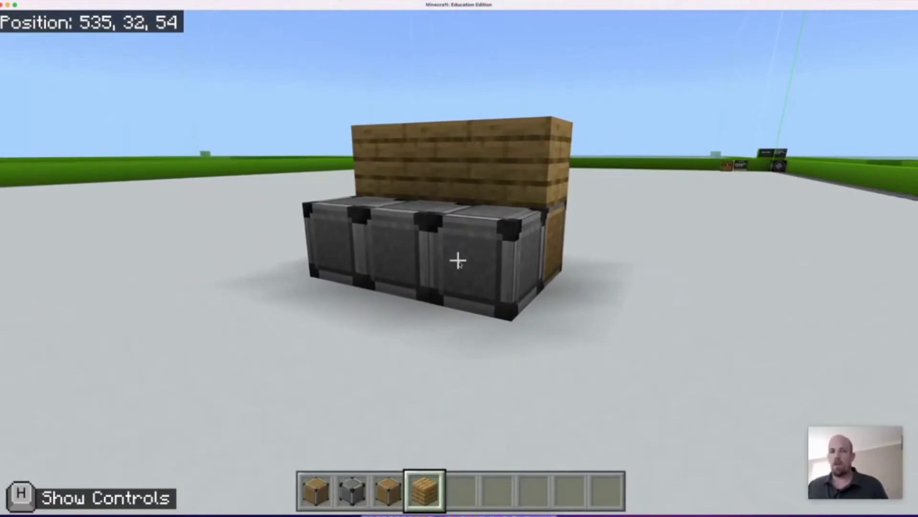
Walk onto the open ground and lay two oak planks to start a new row
key(w)
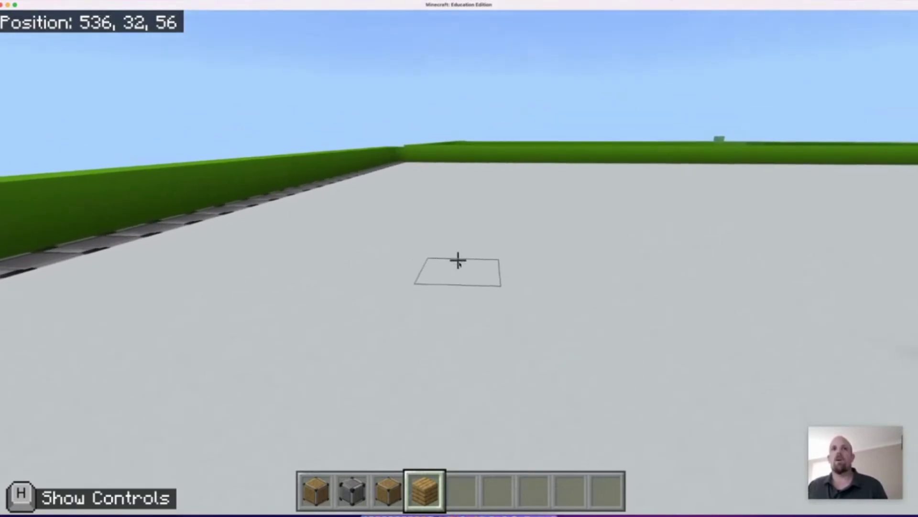
key(w)
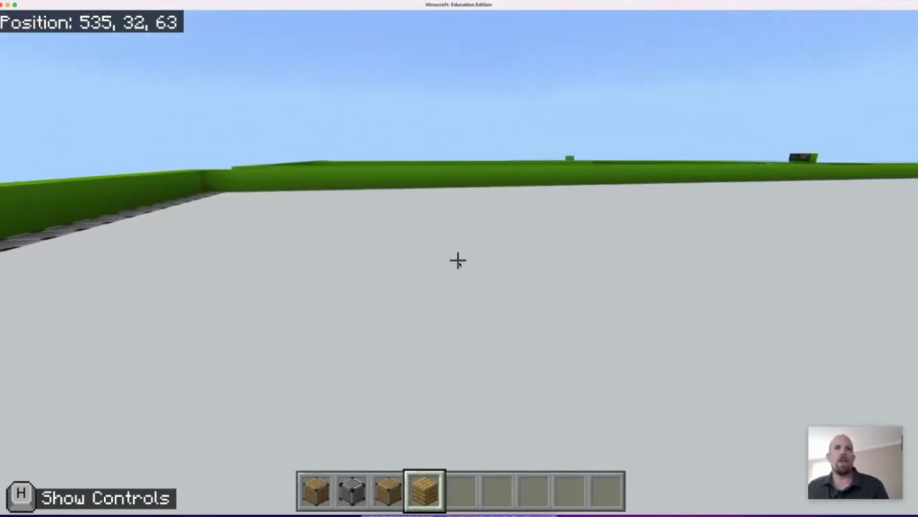
right_click(458, 261)
right_click(458, 261)
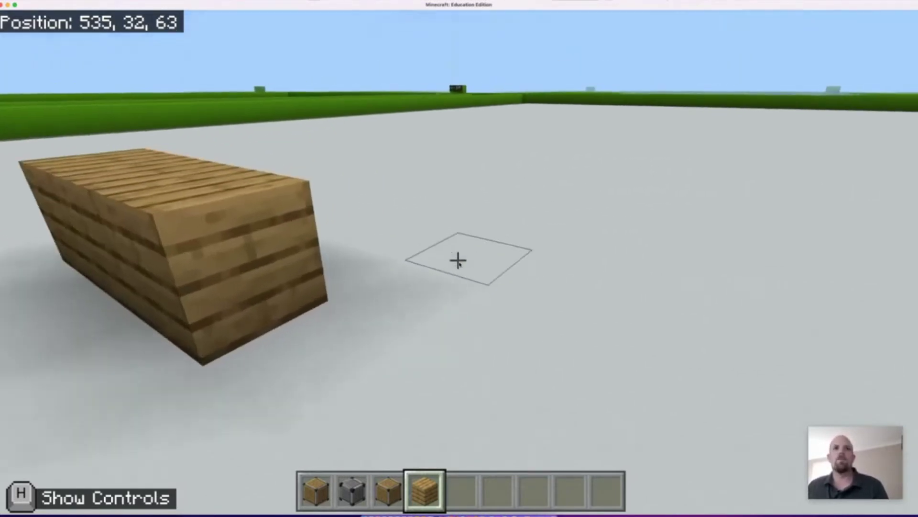
Build a perpendicular oak plank wall off the end of that row
key(w)
right_click(458, 261)
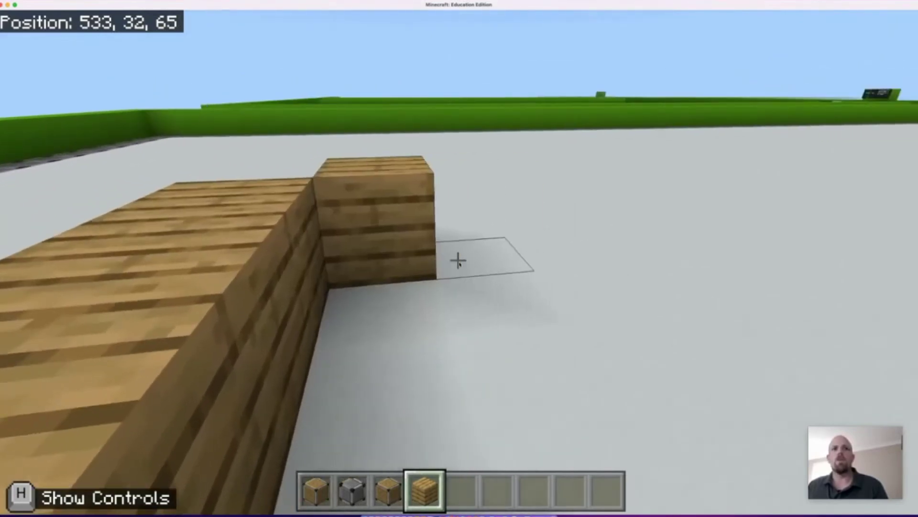
right_click(458, 261)
right_click(458, 261)
right_click(458, 261)
key(s)
right_click(458, 261)
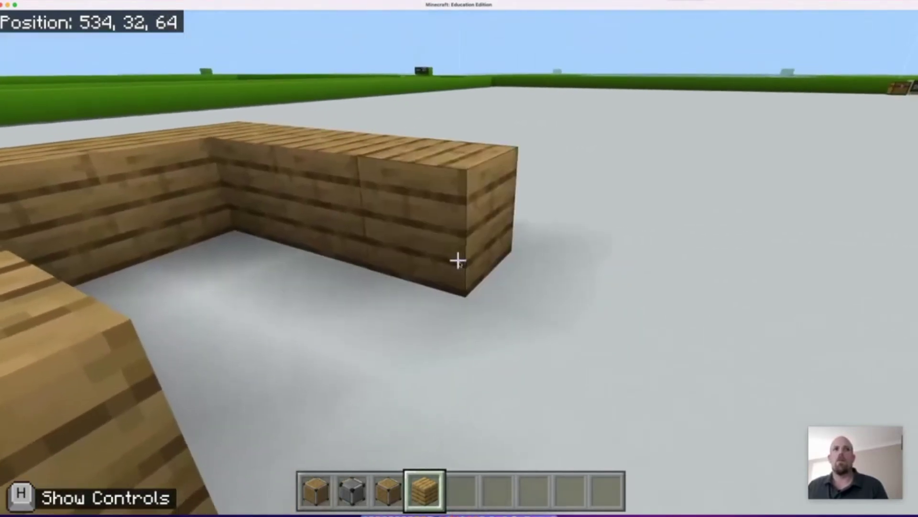
right_click(458, 260)
Extend the front wall to close the rectangular plank ring and step back to view it
key(s)
right_click(458, 260)
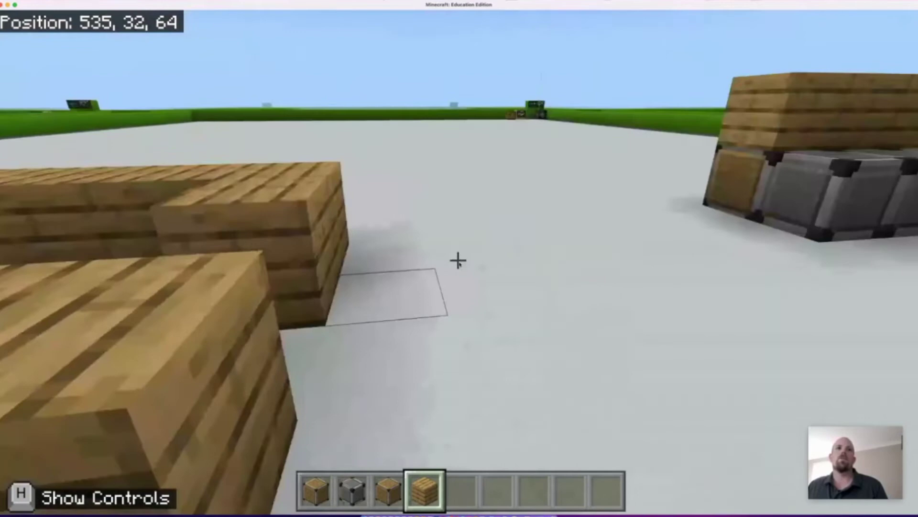
right_click(458, 261)
right_click(459, 260)
key(w)
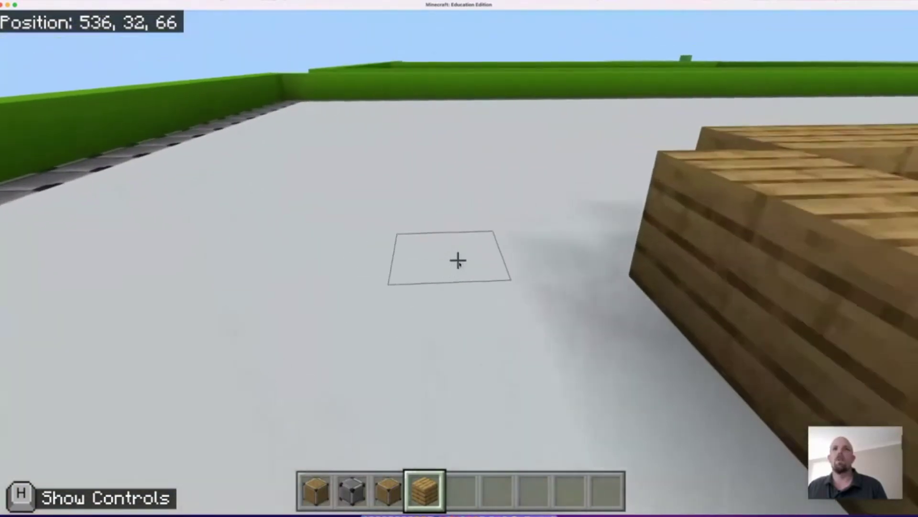
key(s)
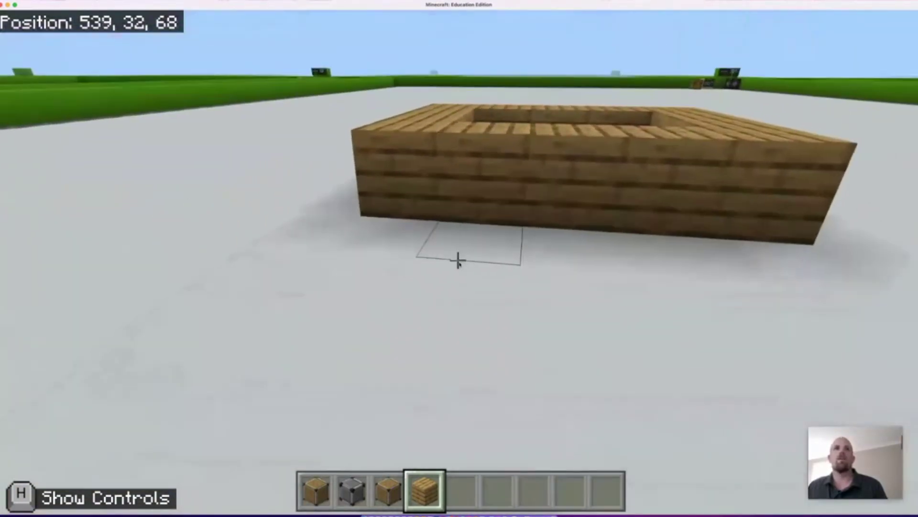
key(w)
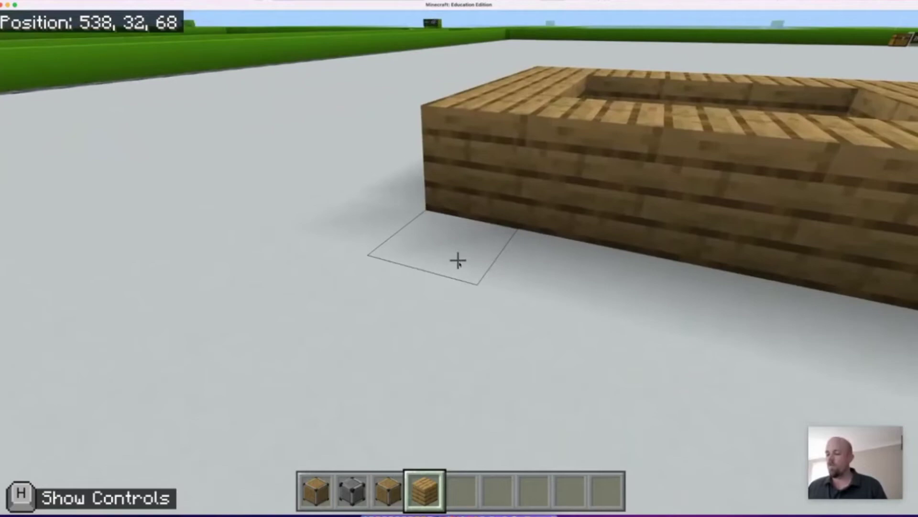
Turn World Builder on with /wb and break ground blocks beside and under the plank ring
text(t/w)
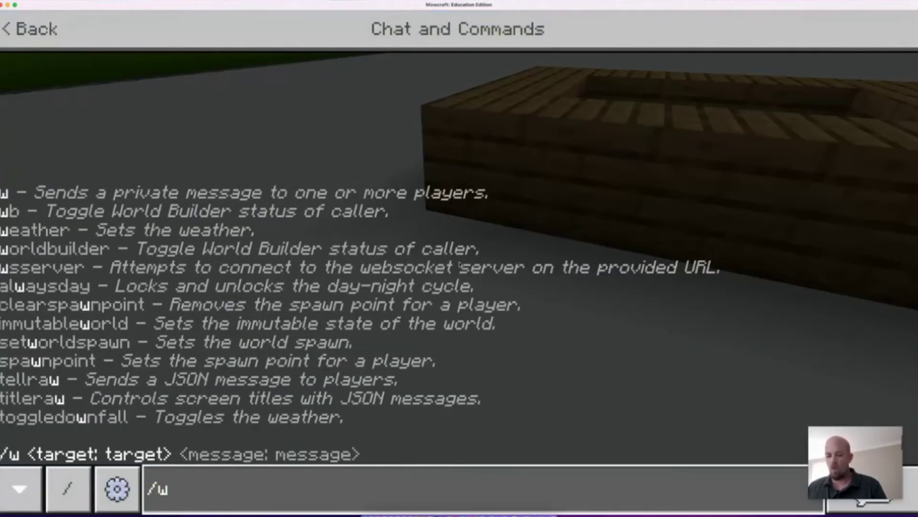
text(b)
key(Return)
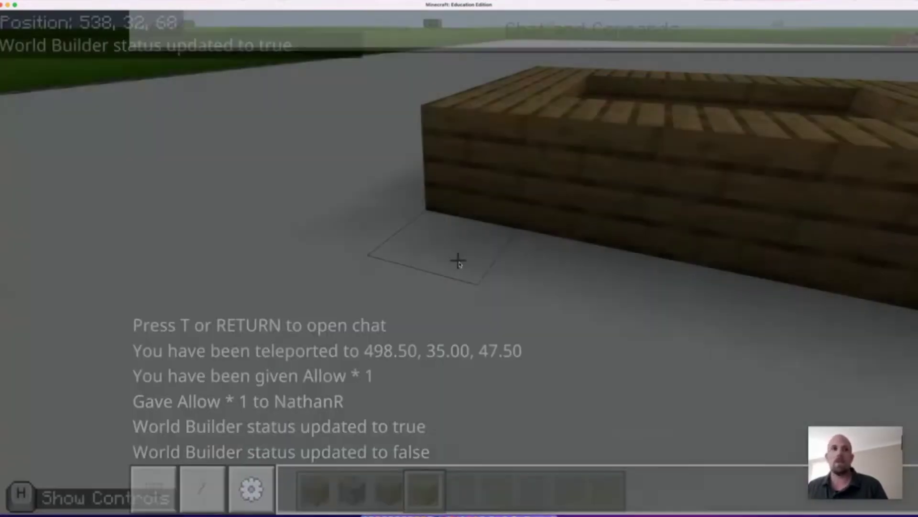
click(458, 262)
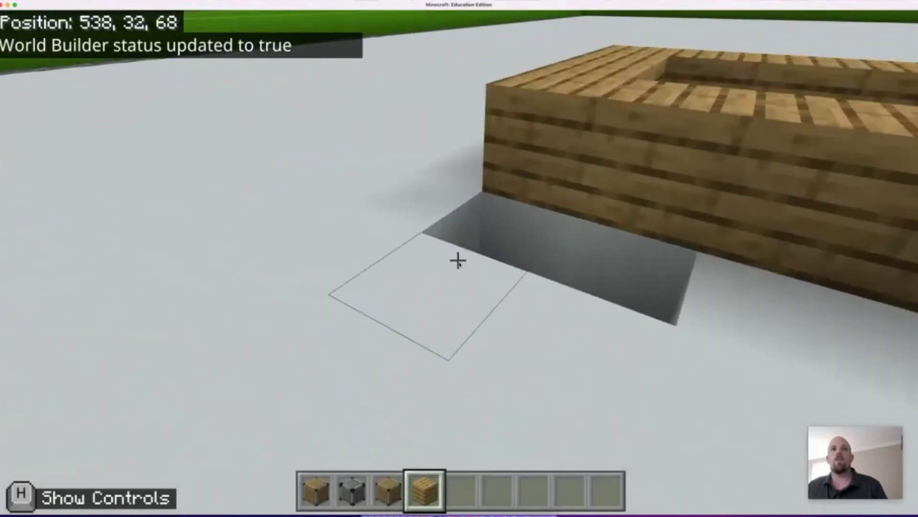
click(459, 261)
click(458, 261)
key(w)
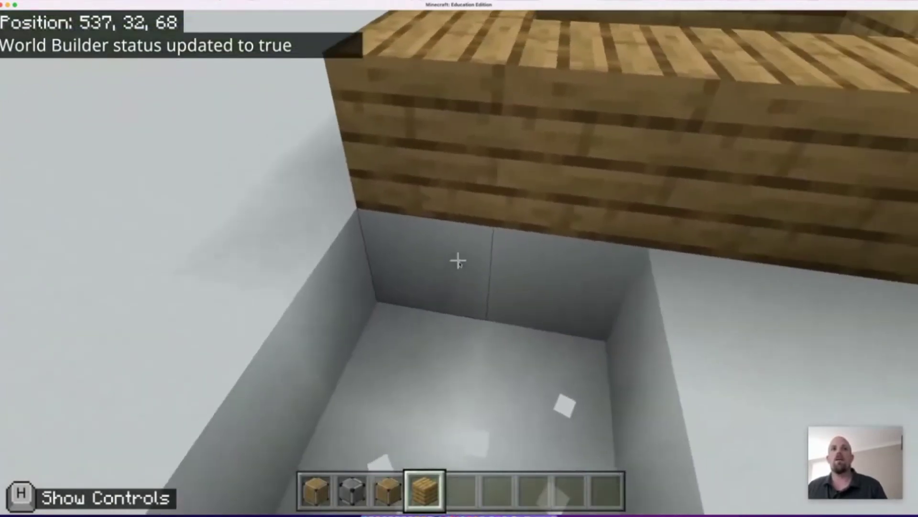
click(458, 261)
Drop in and dig the pit two blocks deep, clearing the white floor and wall blocks
key(w)
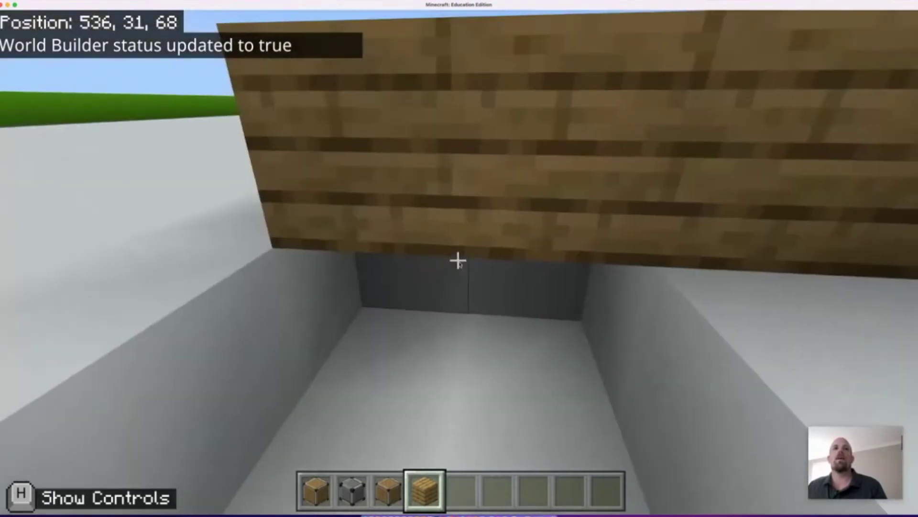
click(458, 261)
click(458, 261)
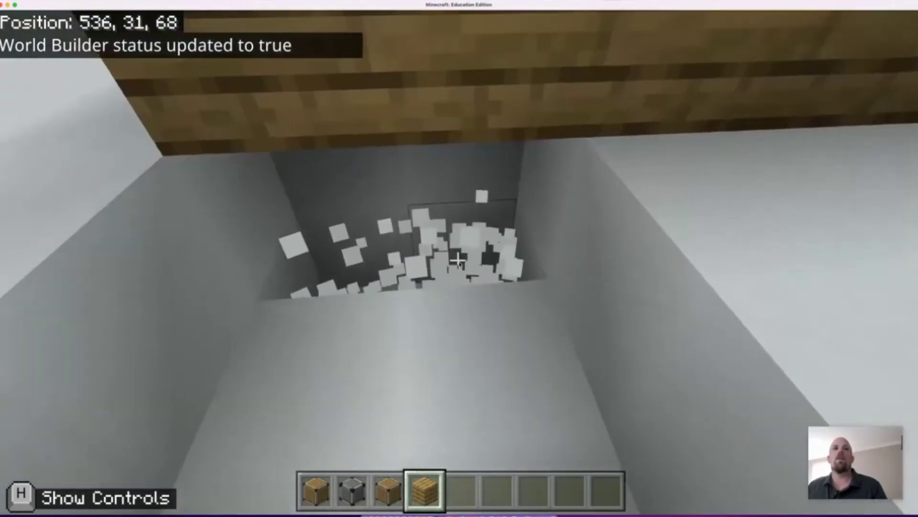
click(458, 261)
click(458, 260)
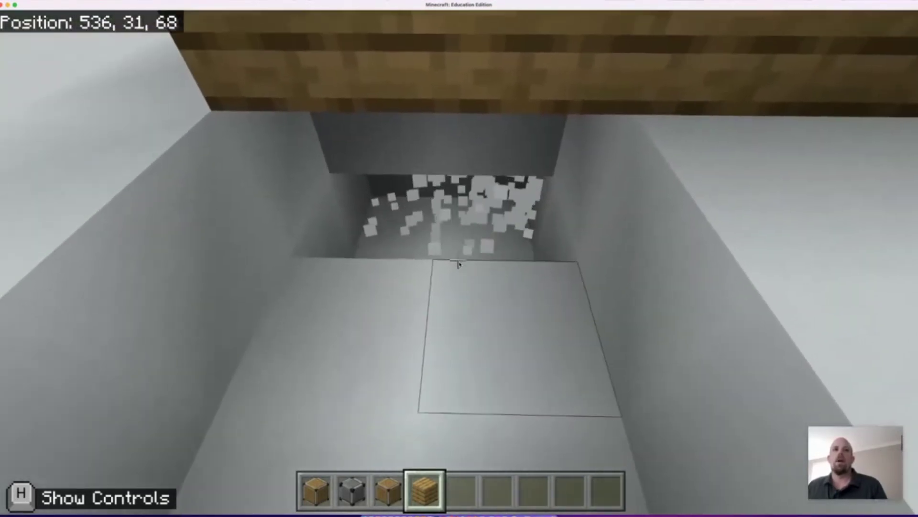
click(458, 261)
click(458, 261)
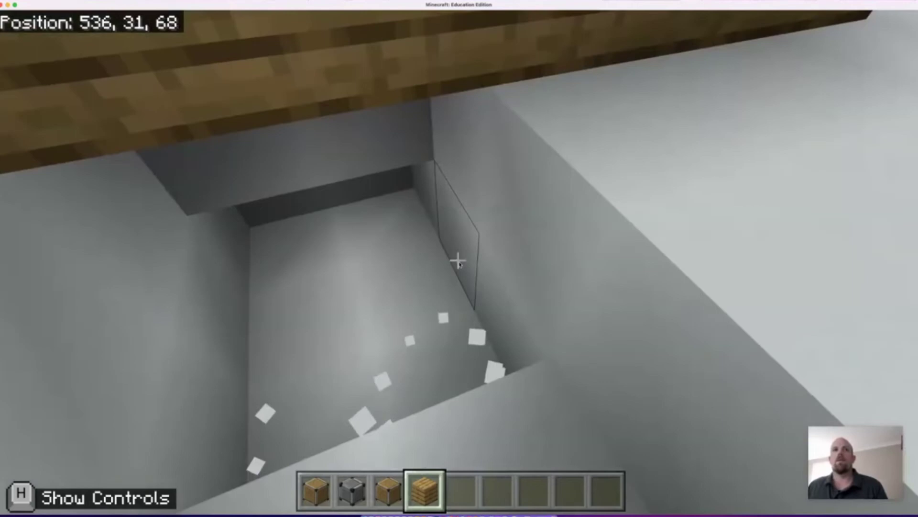
click(458, 261)
key(w)
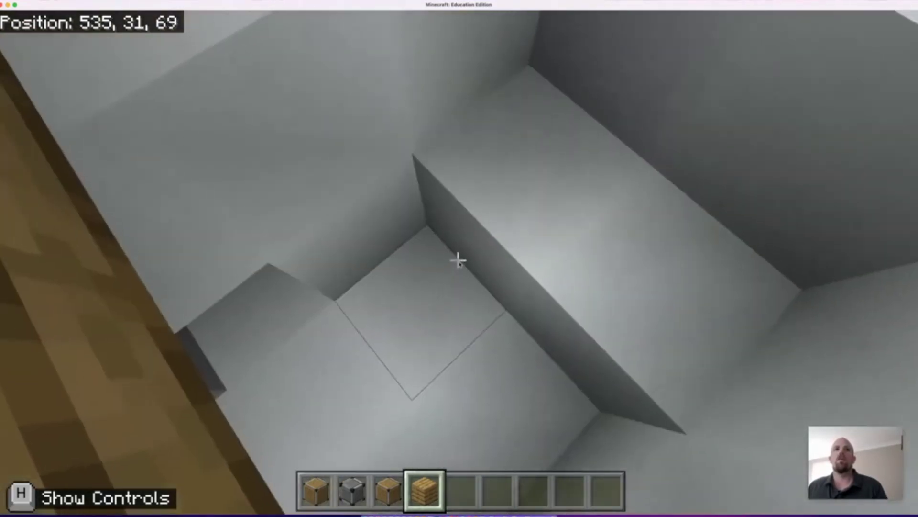
click(458, 261)
click(458, 261)
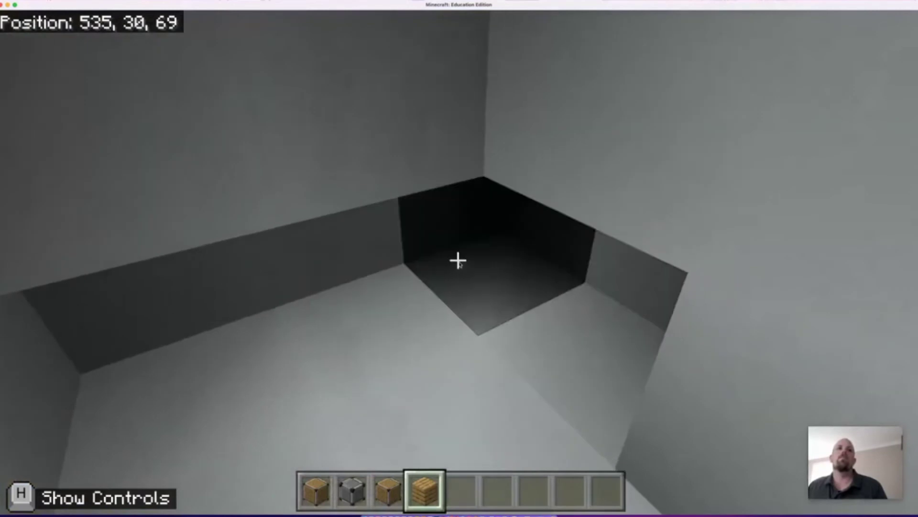
click(458, 261)
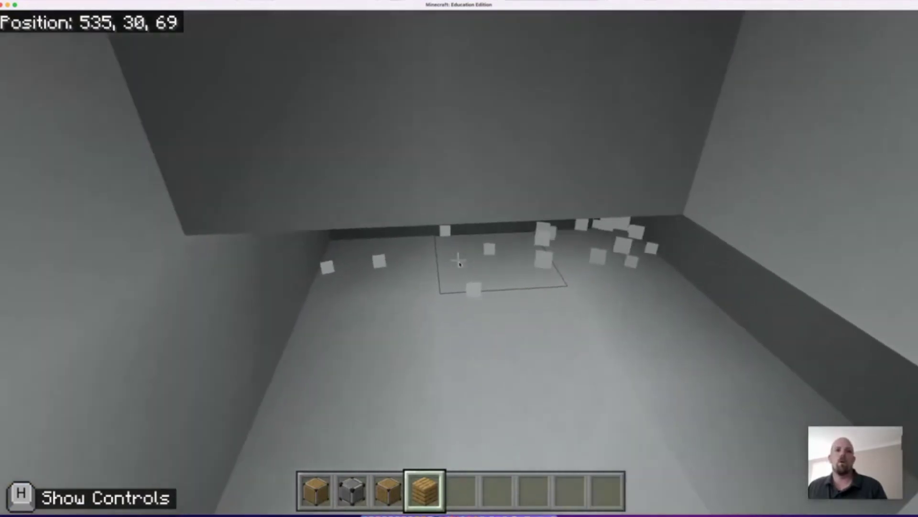
Hold the Deny blocks and lay them on the pit floor as a 2x2 square
key(2)
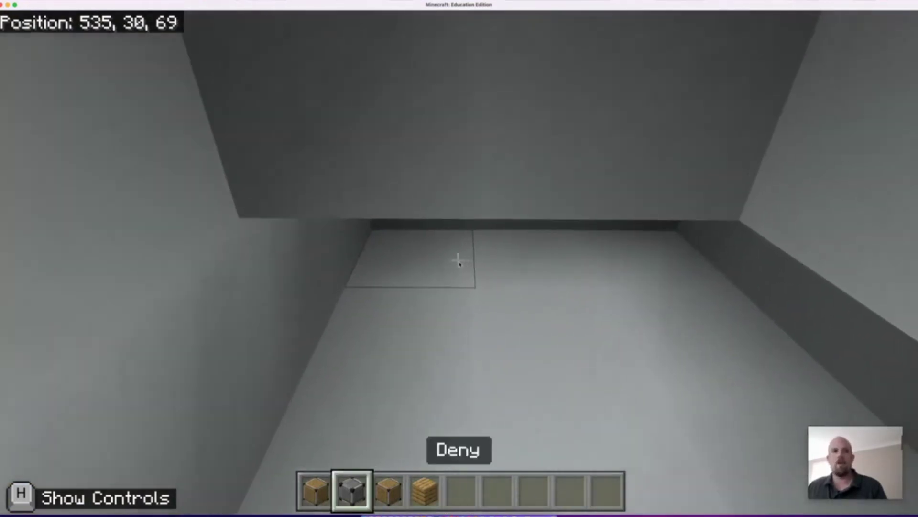
right_click(458, 260)
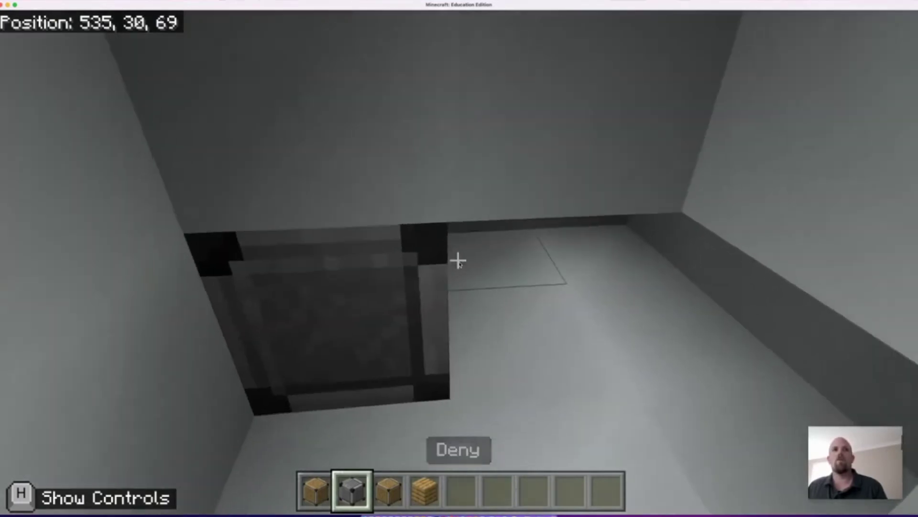
right_click(458, 261)
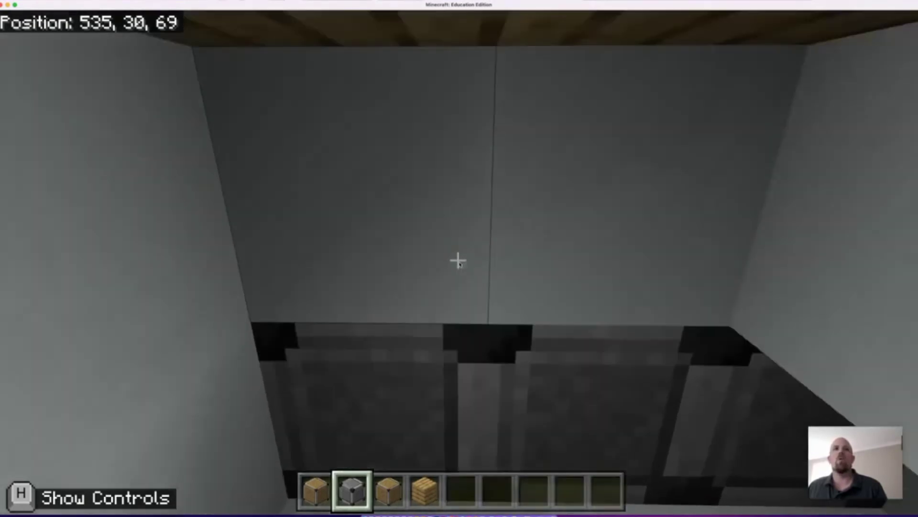
key(space)
key(s)
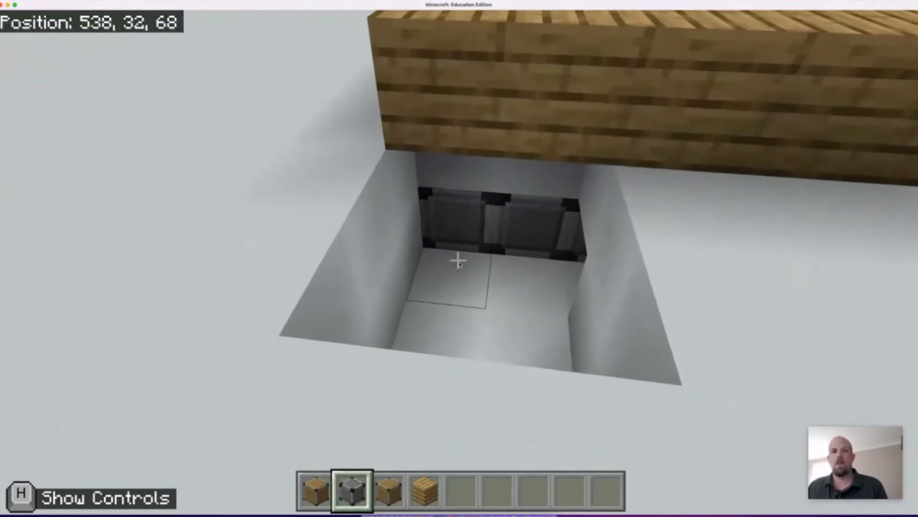
right_click(457, 260)
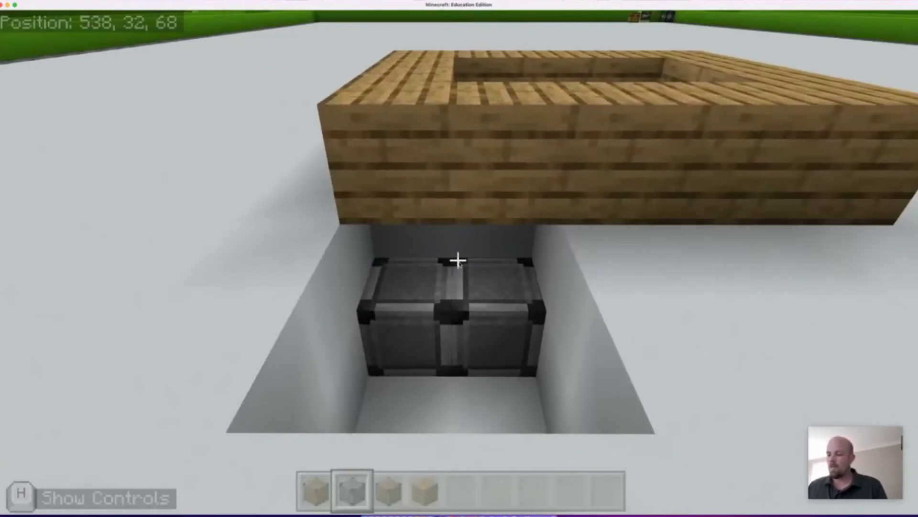
Turn World Builder off with the /wb chat command
key(slash)
text(wb)
key(Return)
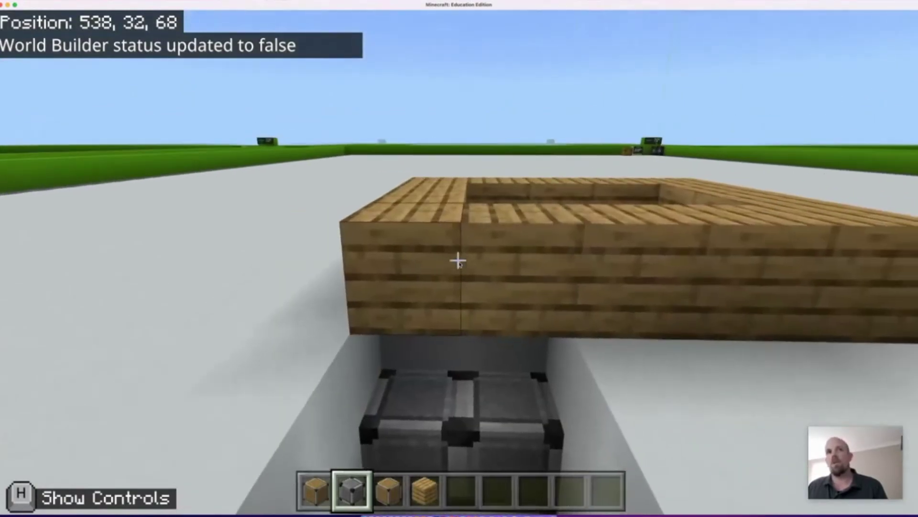
Break two oak plank blocks out of the shed wall
key(w)
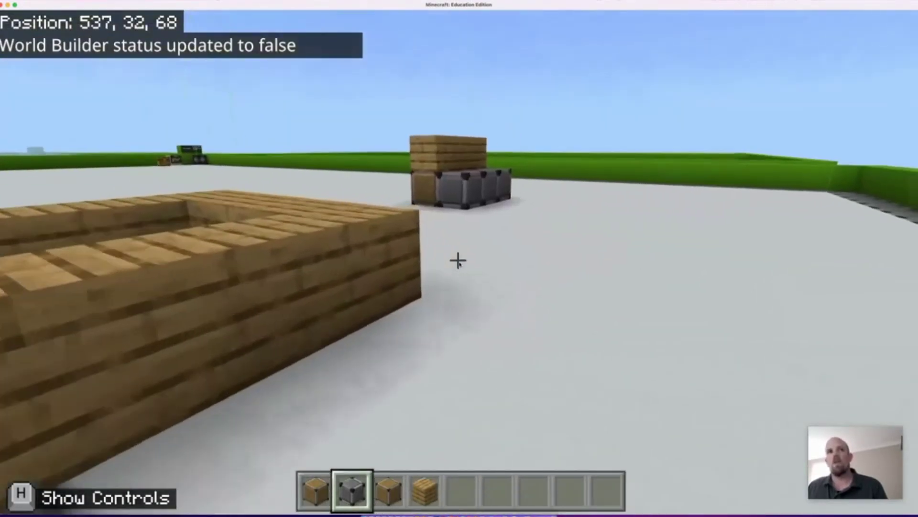
key(s)
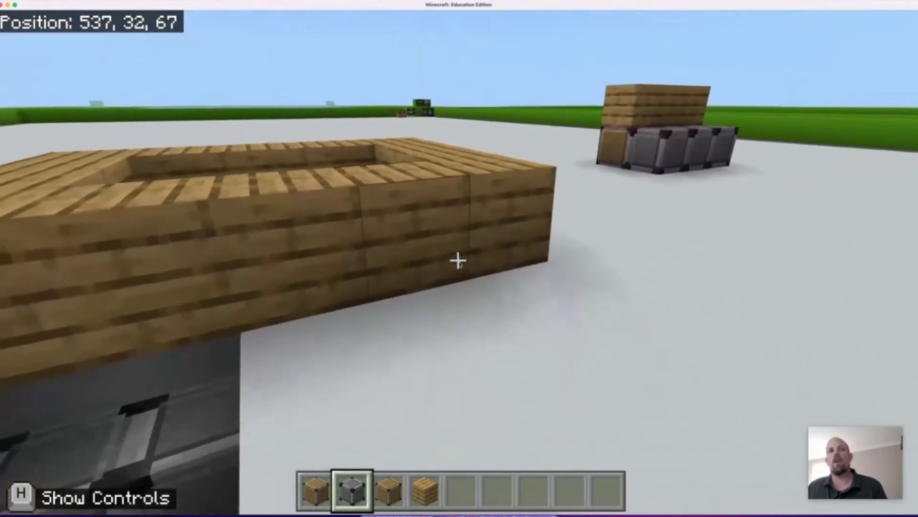
click(458, 260)
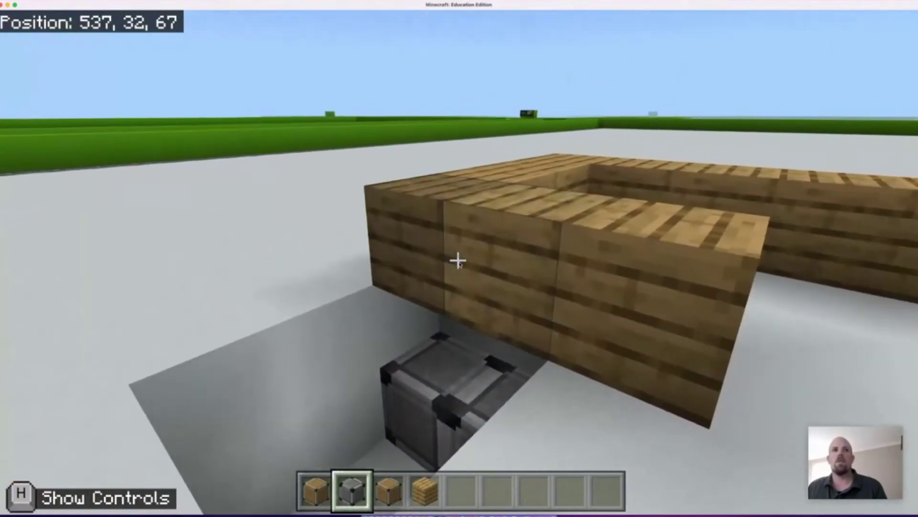
click(458, 261)
Break a floor block inside the plank ring, refill it with white, then break another beside the wall
key(a)
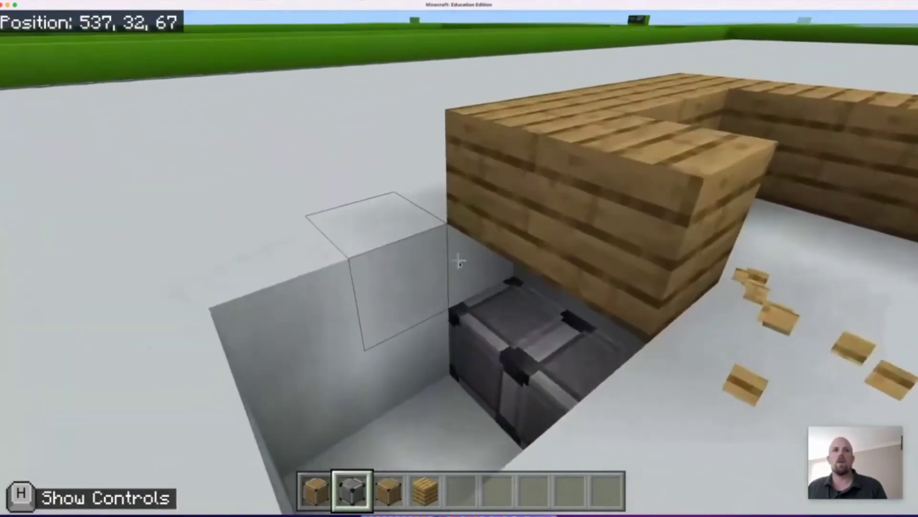
key(w)
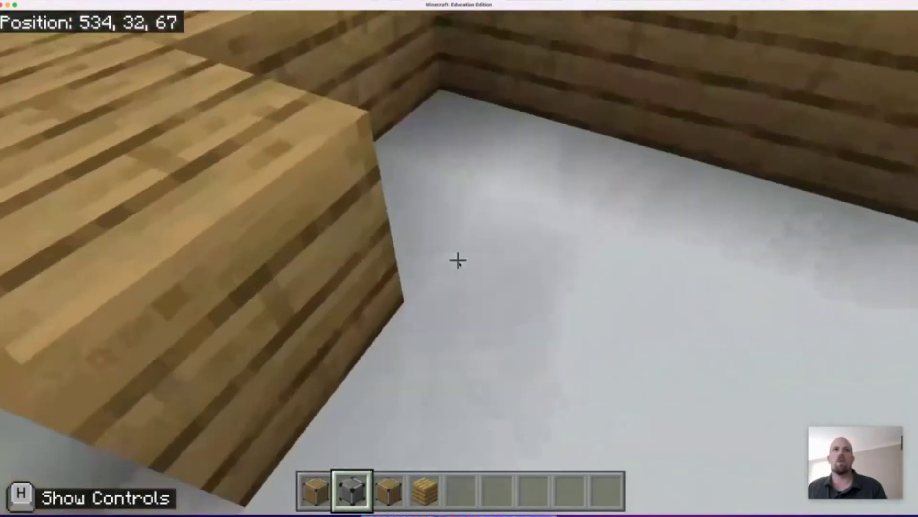
click(458, 261)
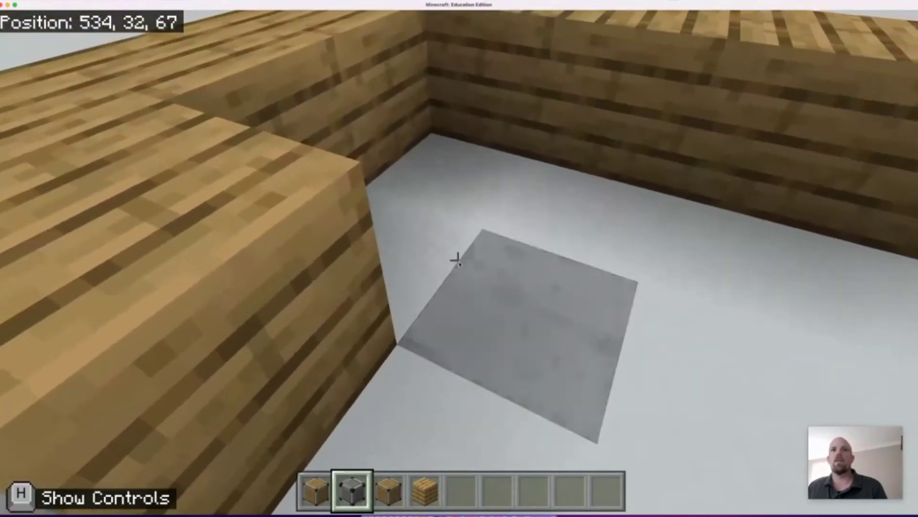
right_click(458, 260)
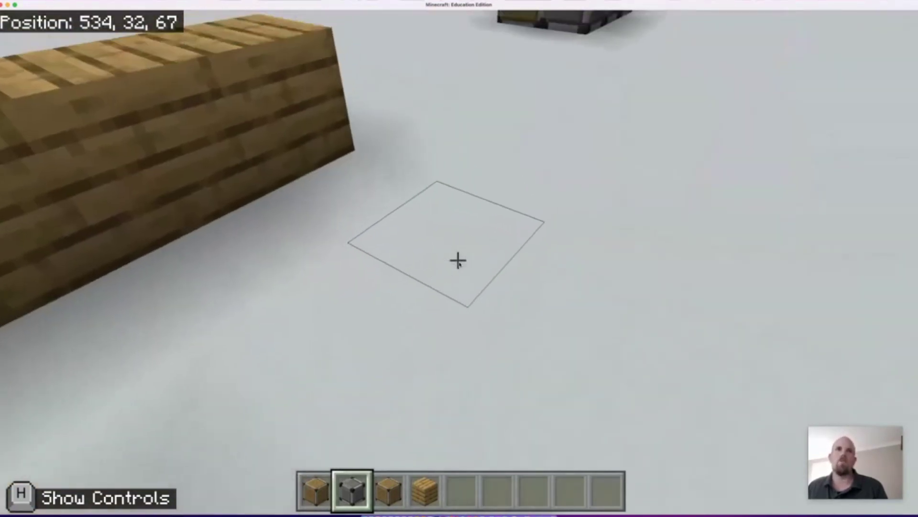
click(457, 260)
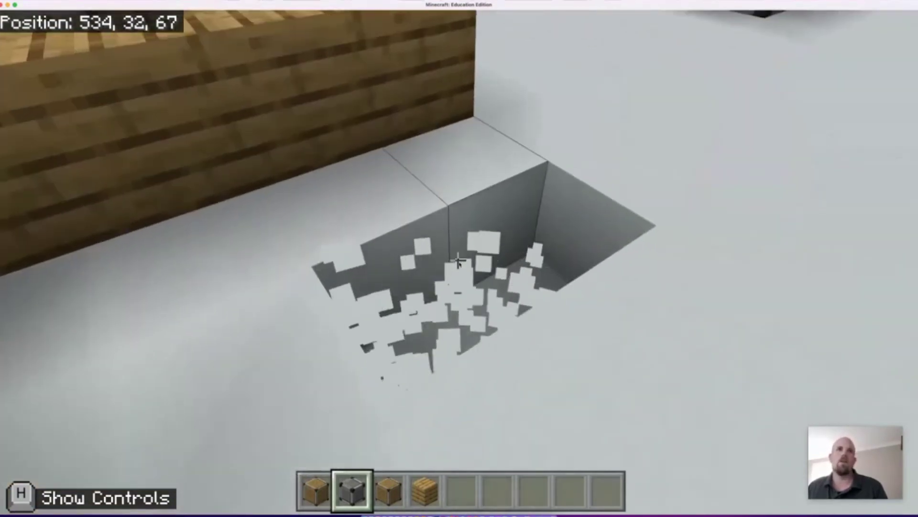
key(w)
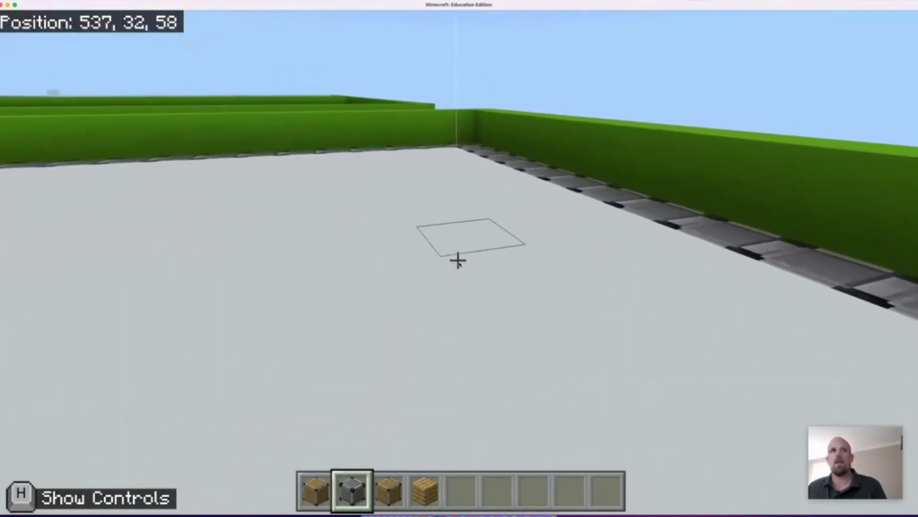
Re-enable World Builder with /wb and fly over the green walls to the structure platform
text(t/wb)
key(Return)
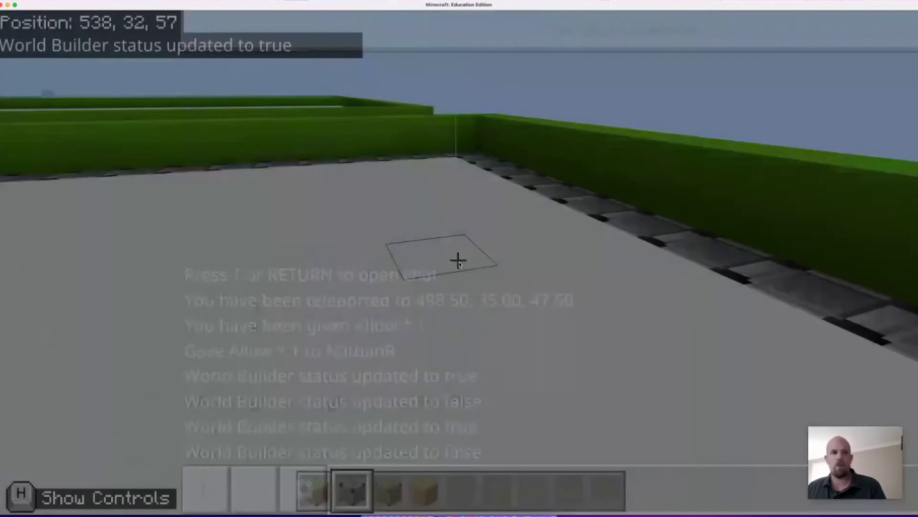
key(w)
key(space)
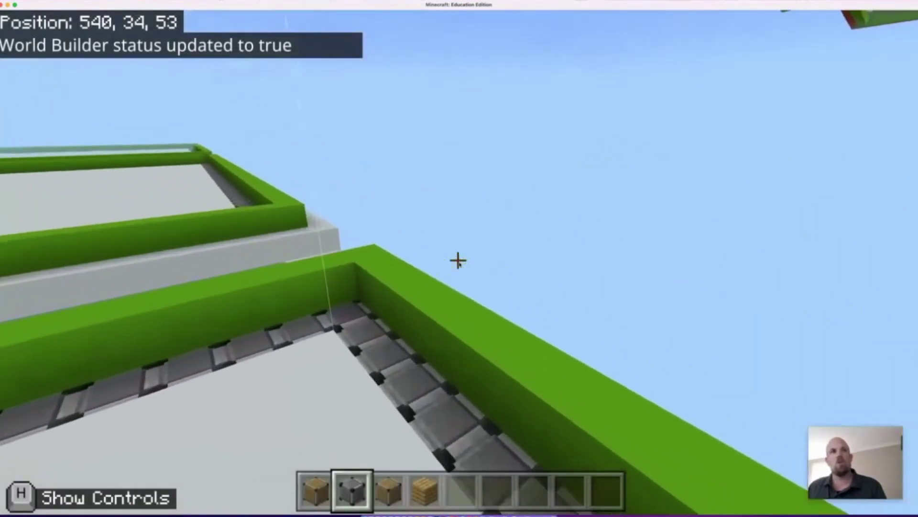
key(w)
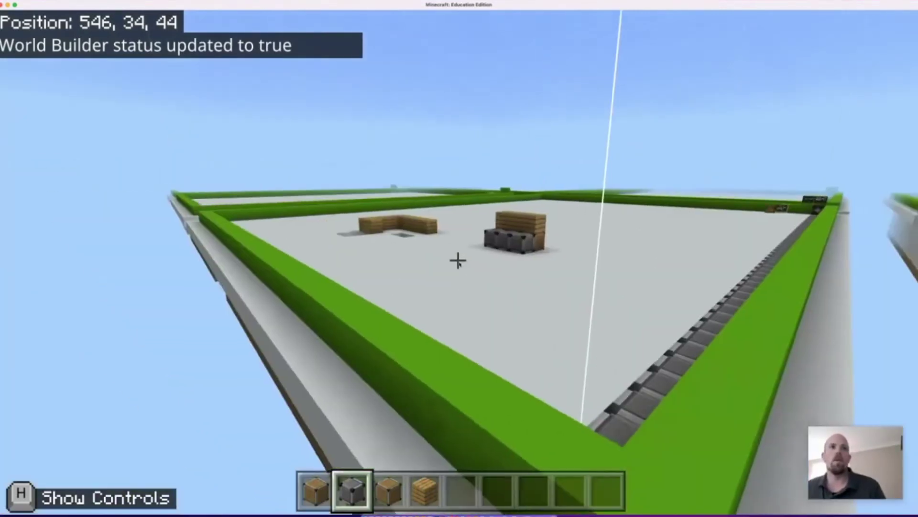
key(w)
key(w)
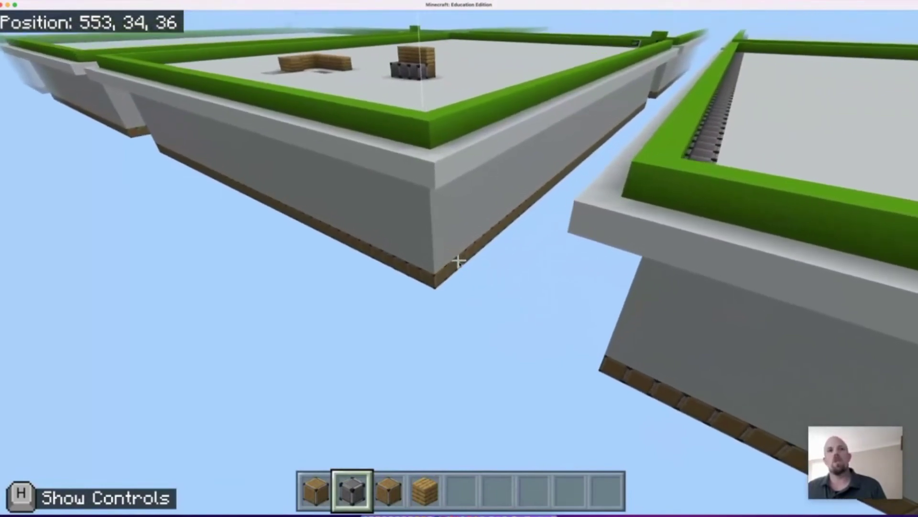
Fly beneath the platform to view its underside, then rise back onto its corner
key(shift)
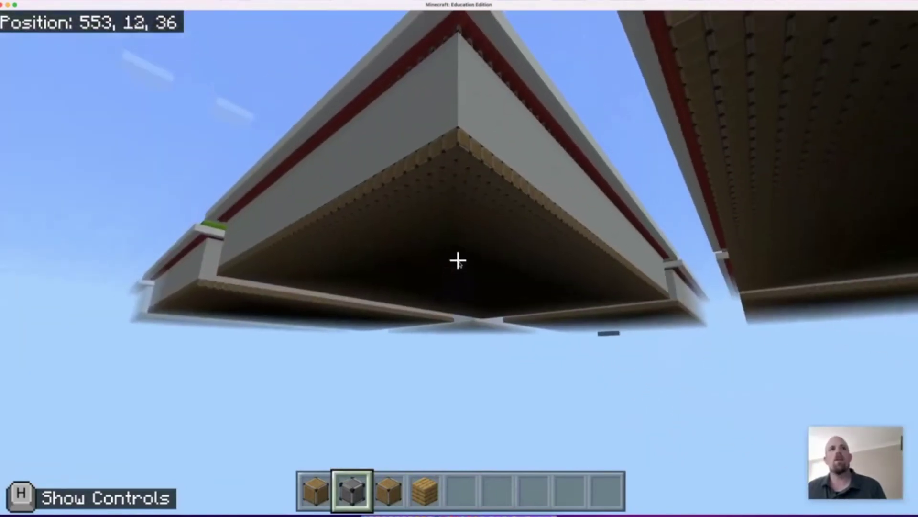
key(s)
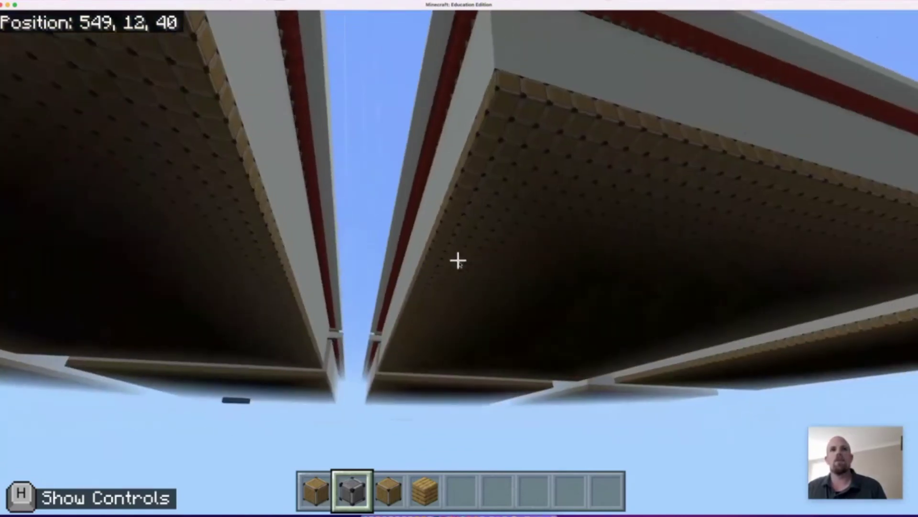
key(space)
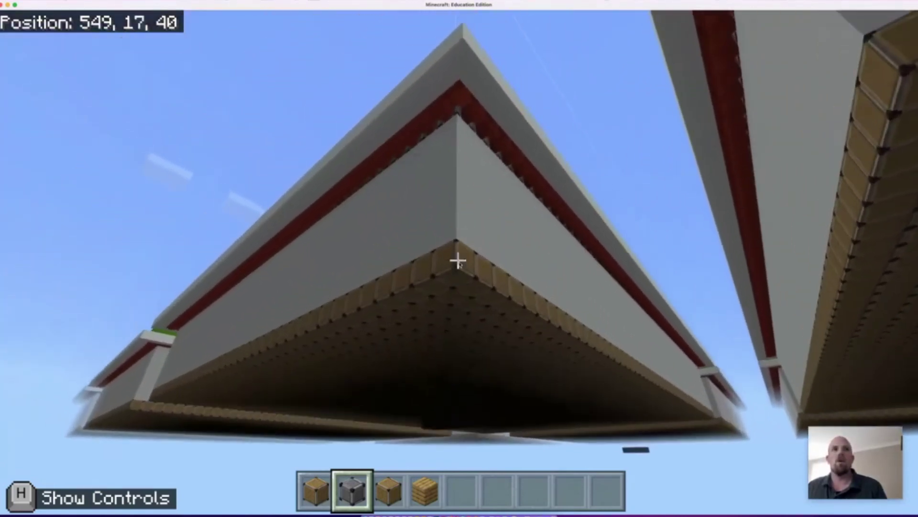
key(space)
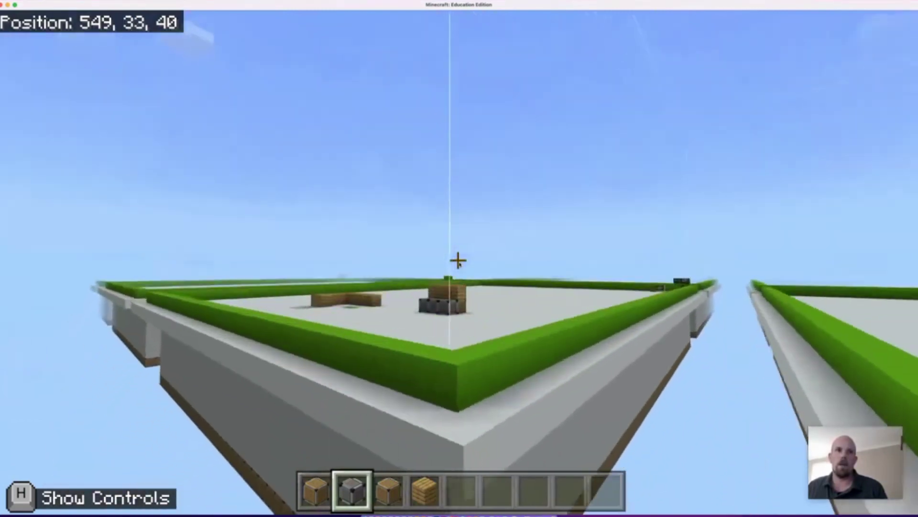
key(space)
key(w)
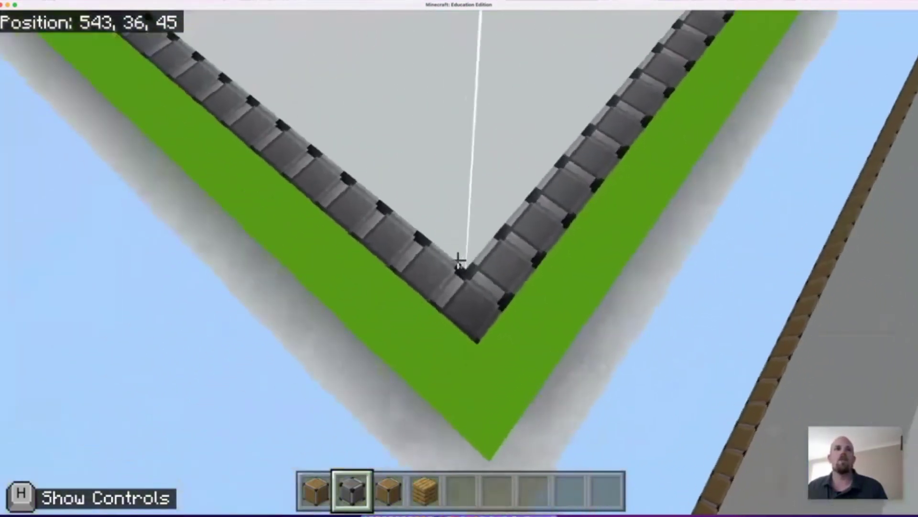
key(w)
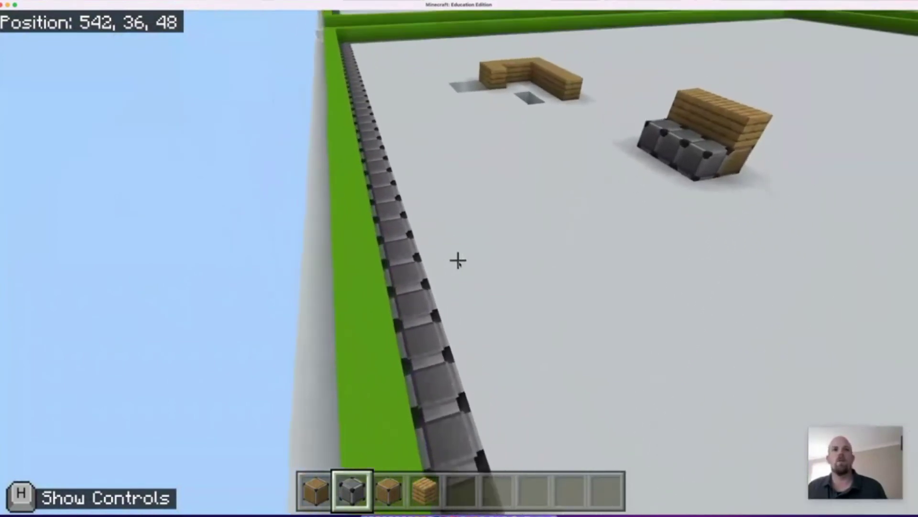